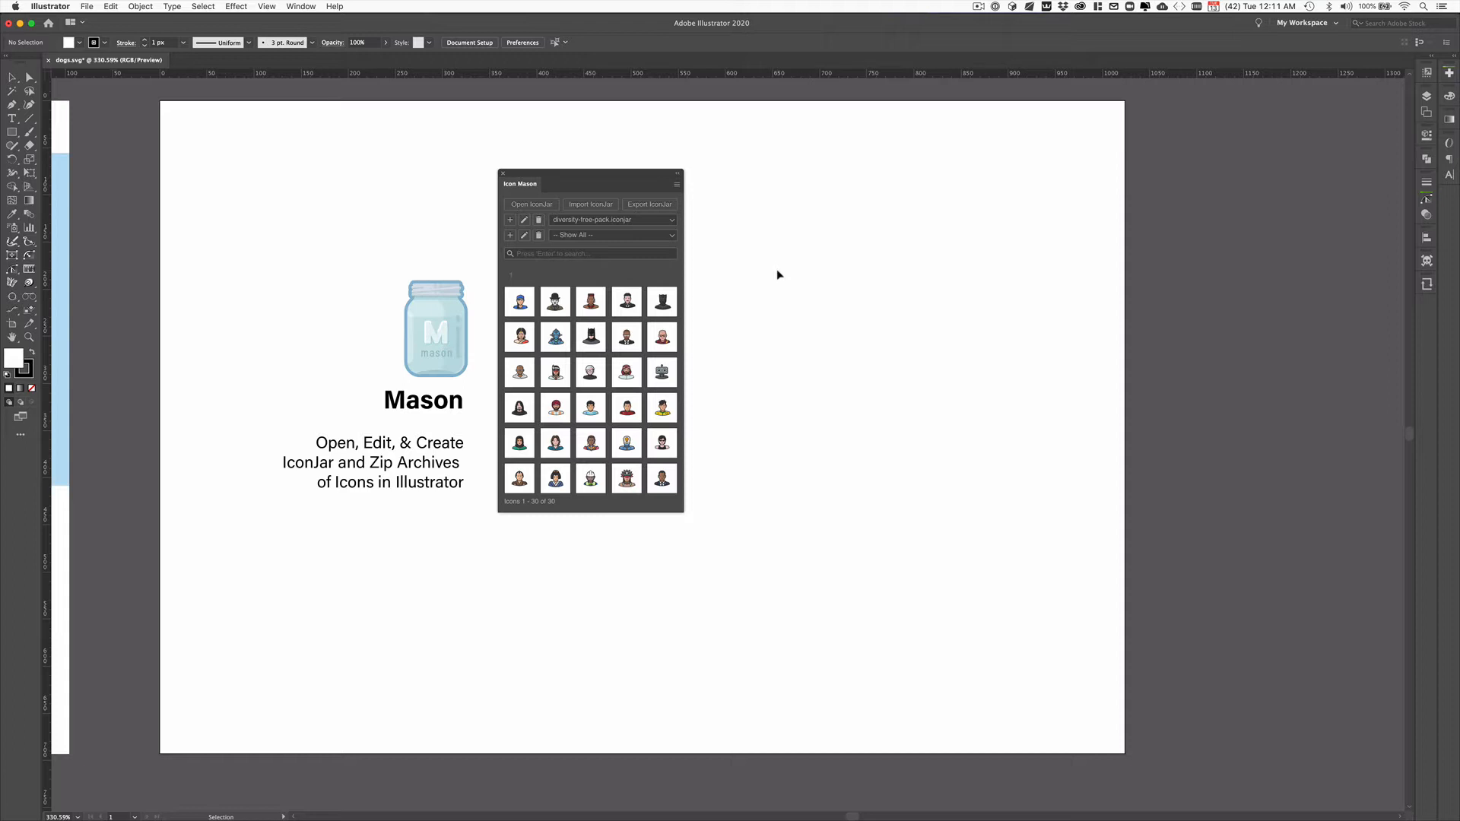
pyautogui.moveTo(5, 148)
pyautogui.moveTo(541, 175); pyautogui.dragTo(544, 174)
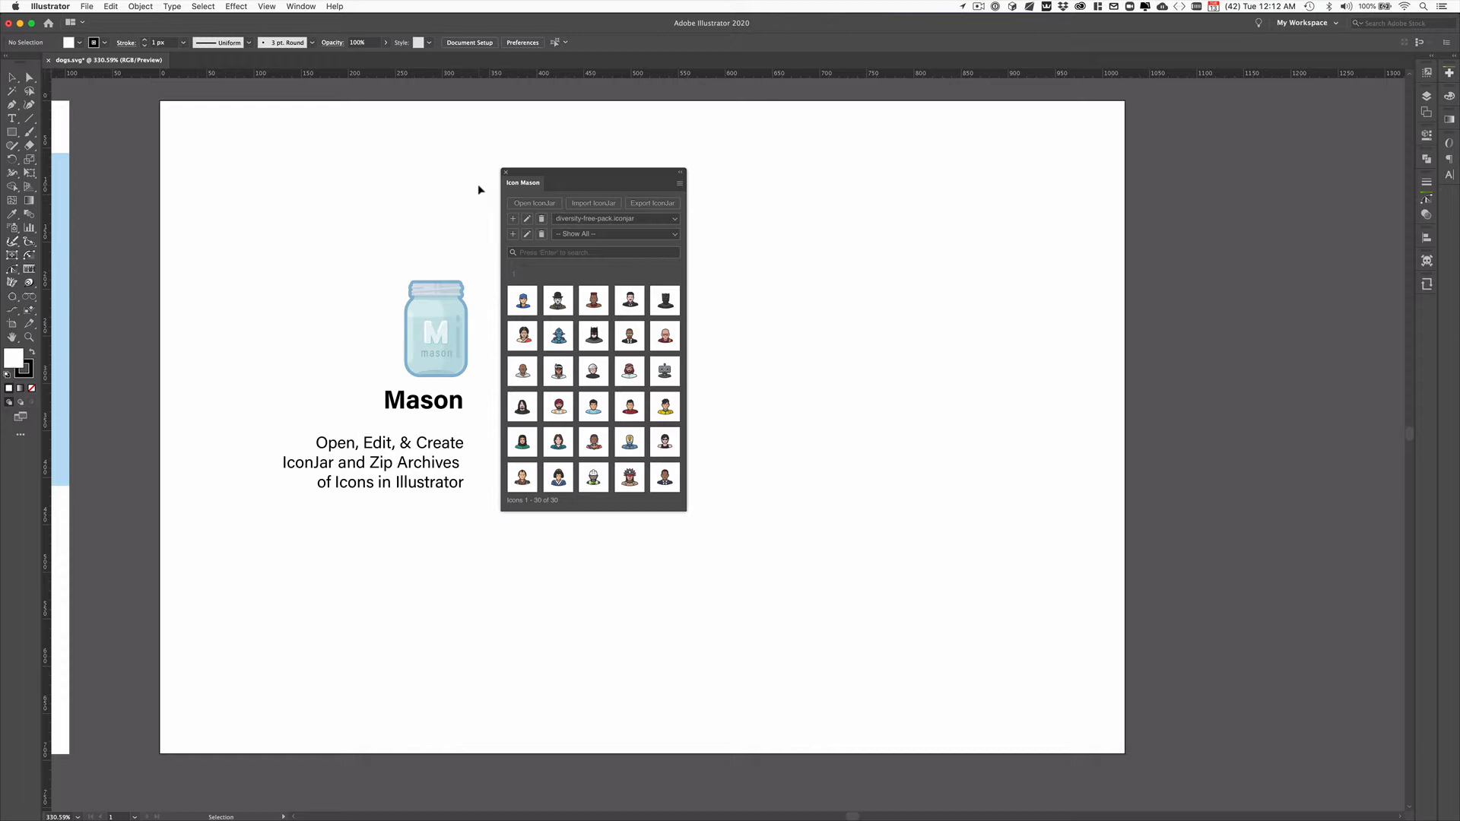
pyautogui.moveTo(525, 176); pyautogui.dragTo(521, 172)
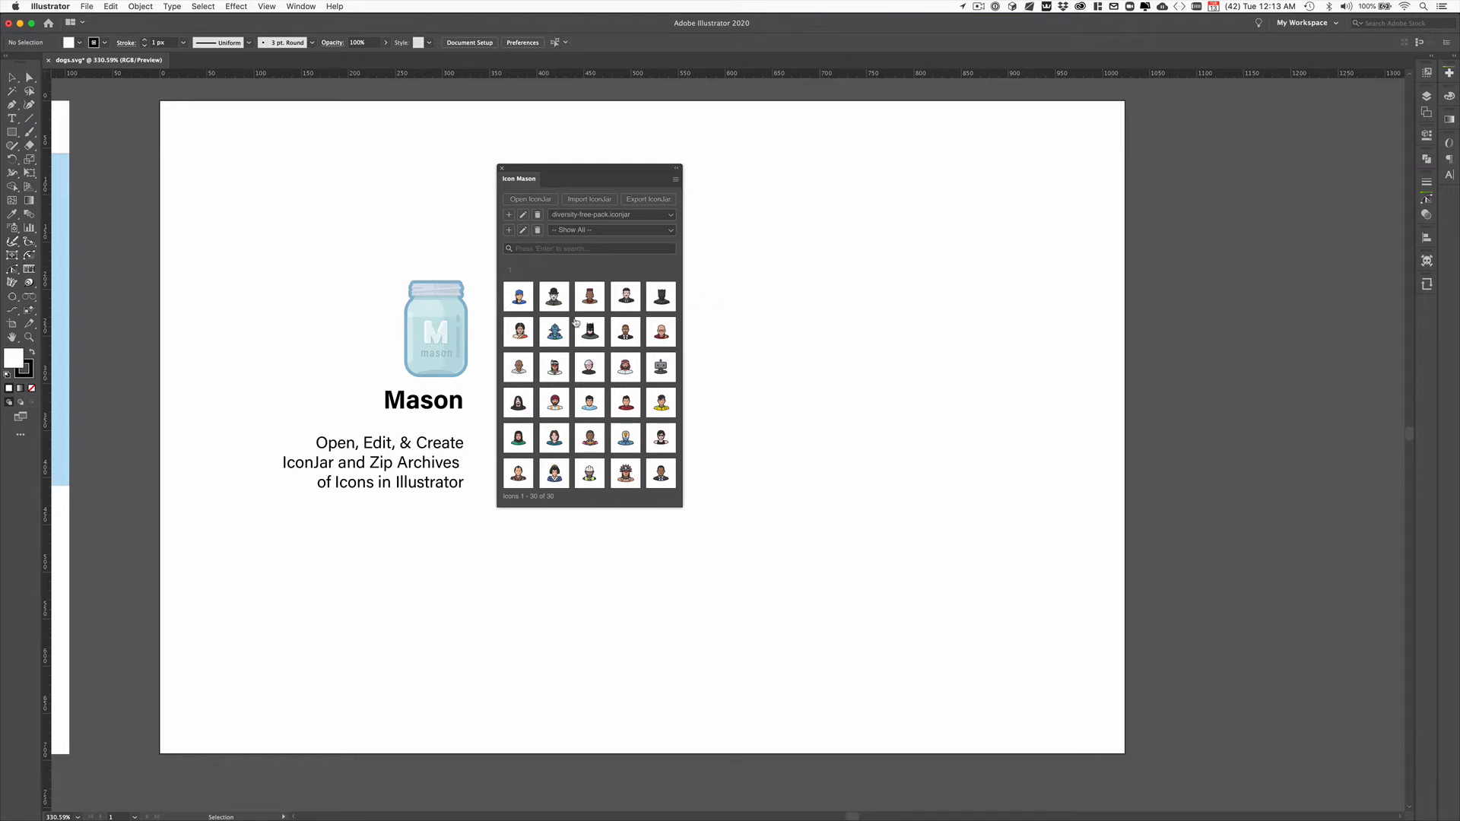
pyautogui.moveTo(584, 169); pyautogui.dragTo(586, 166)
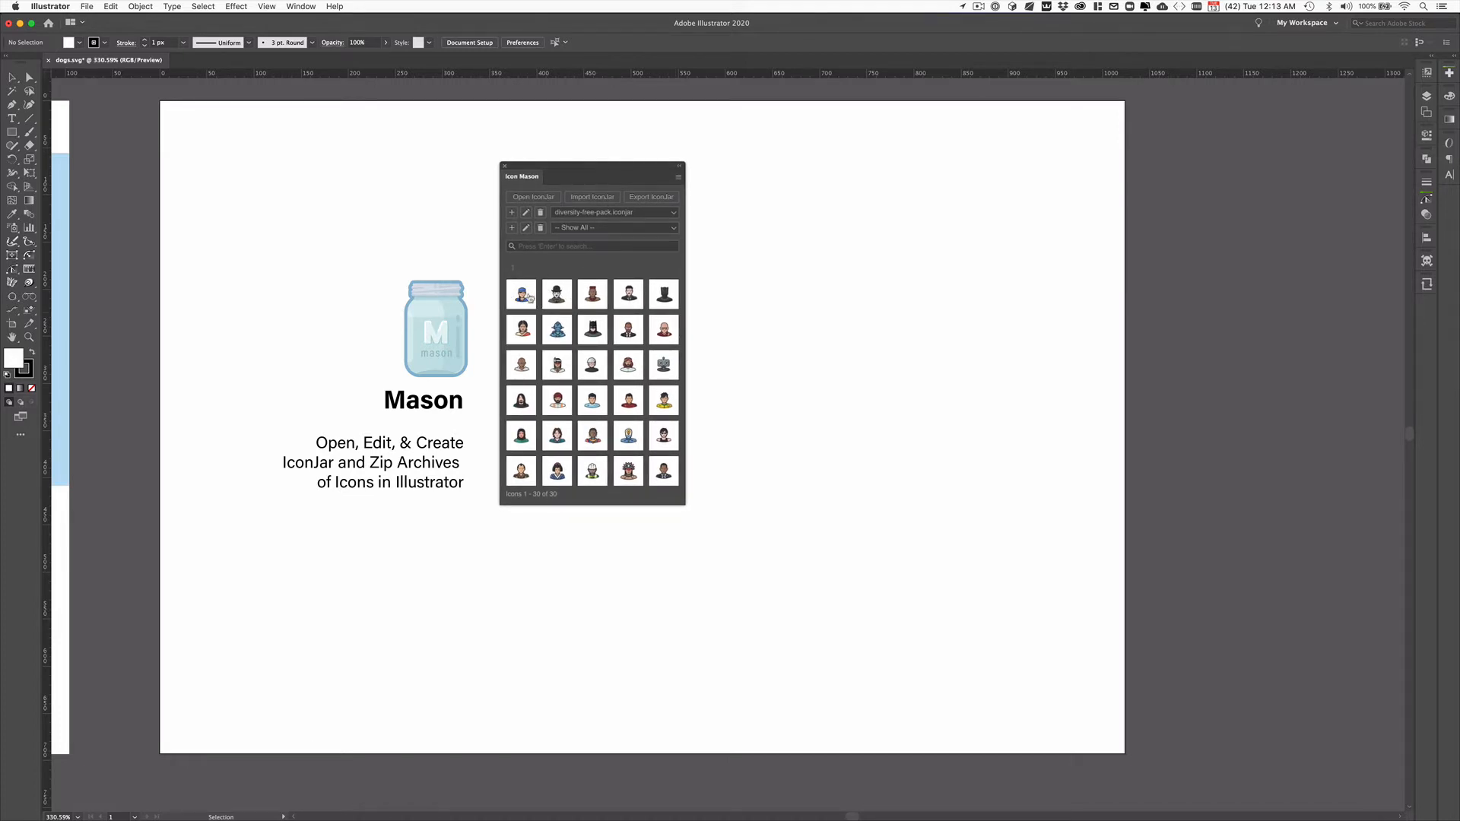
# Step: Review the metadata of the girl-in-ballcap icon and close it without saving
pyautogui.rightClick(525, 295)
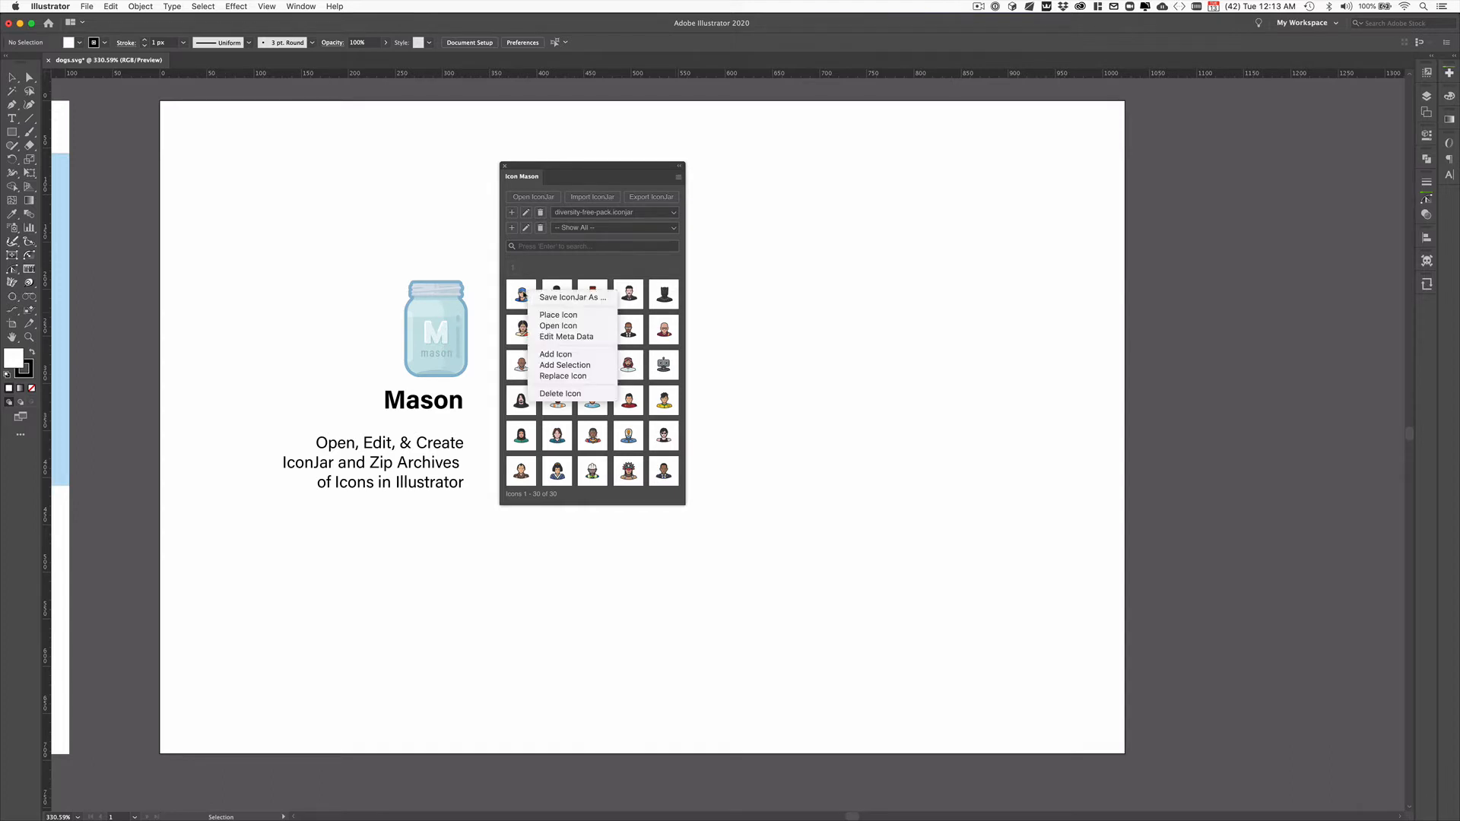
pyautogui.click(557, 337)
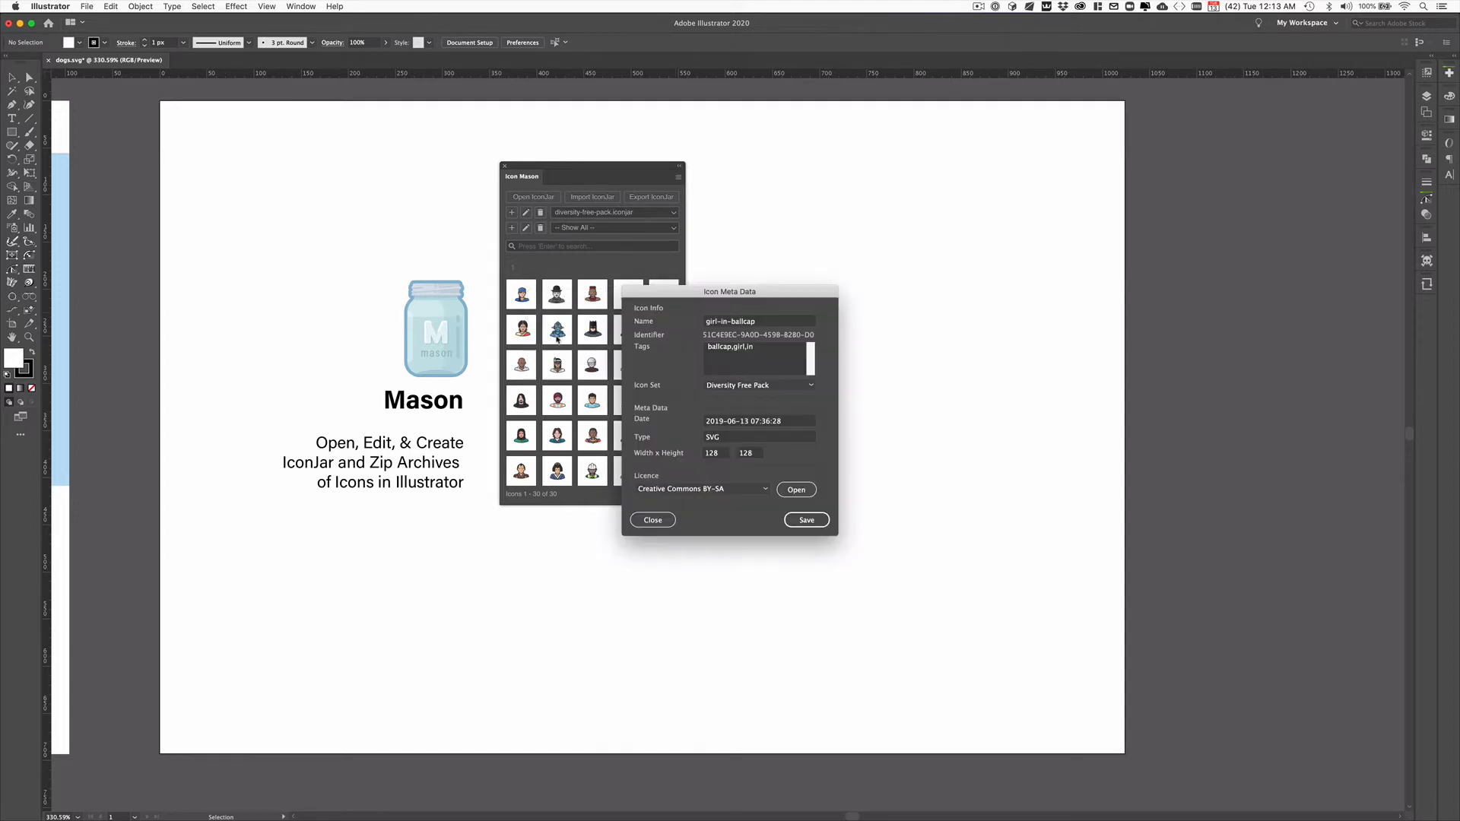
pyautogui.moveTo(709, 292); pyautogui.dragTo(483, 243)
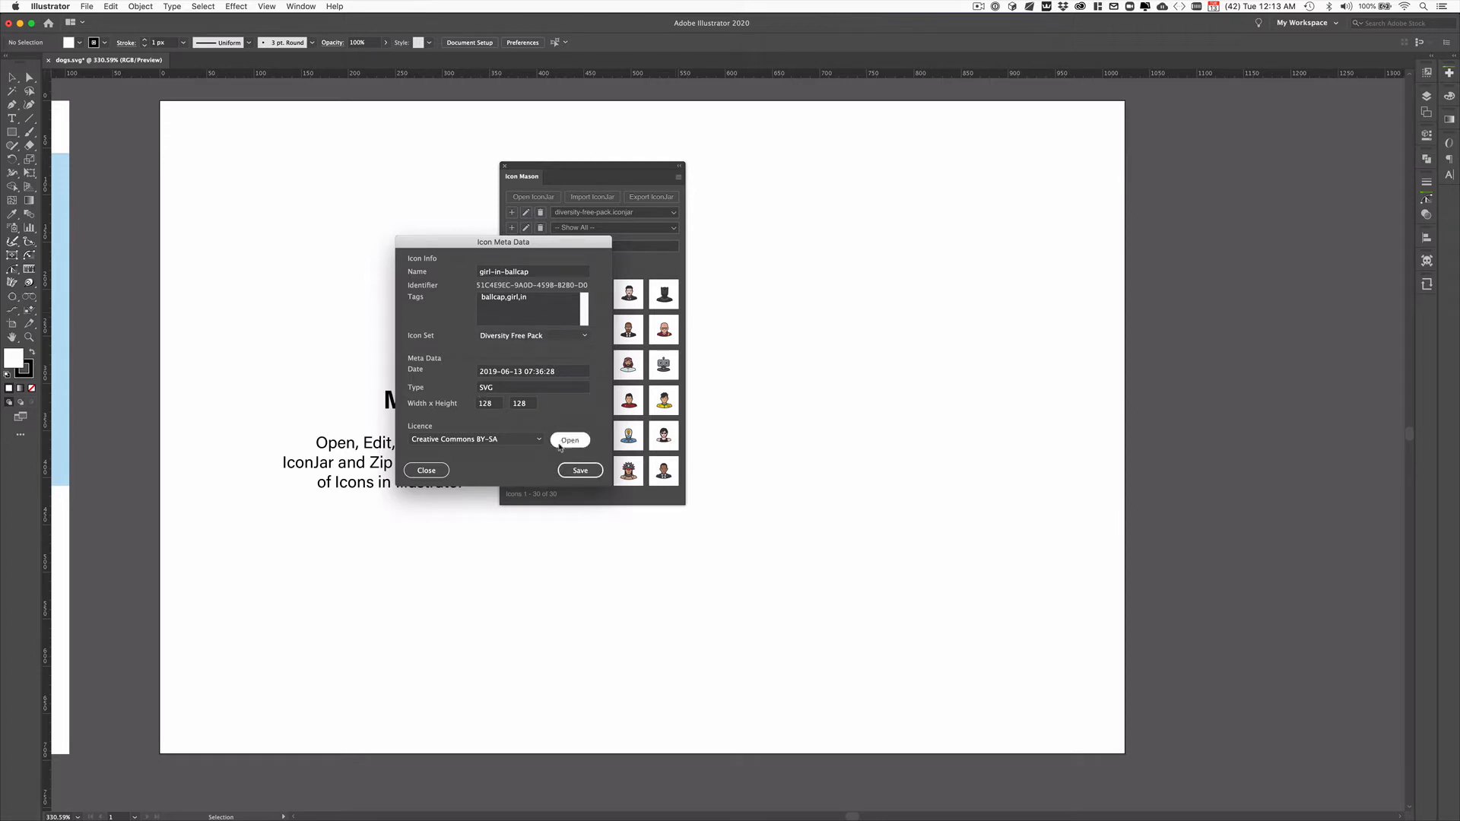
pyautogui.click(427, 470)
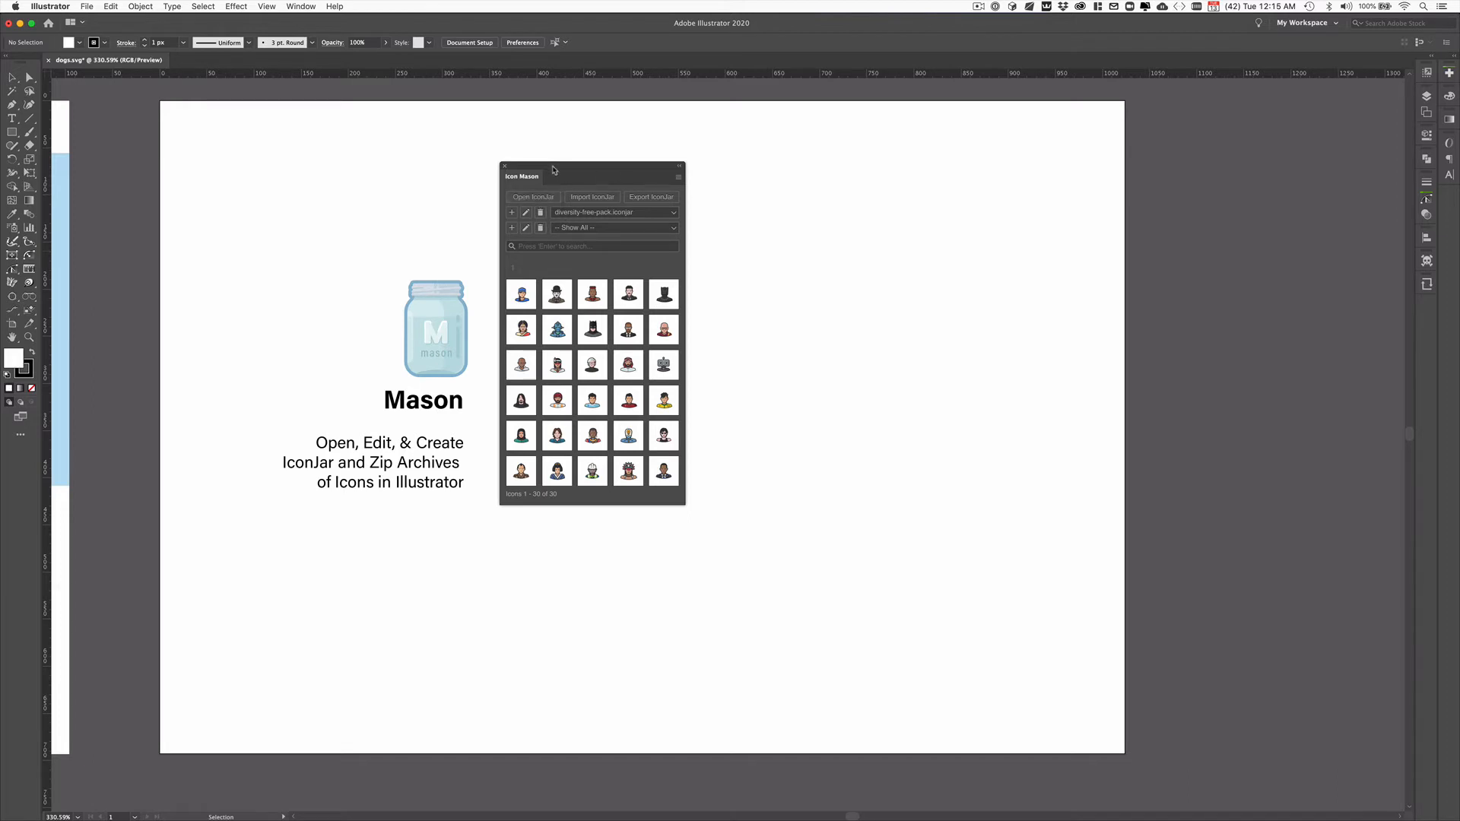
pyautogui.moveTo(553, 169); pyautogui.dragTo(540, 165)
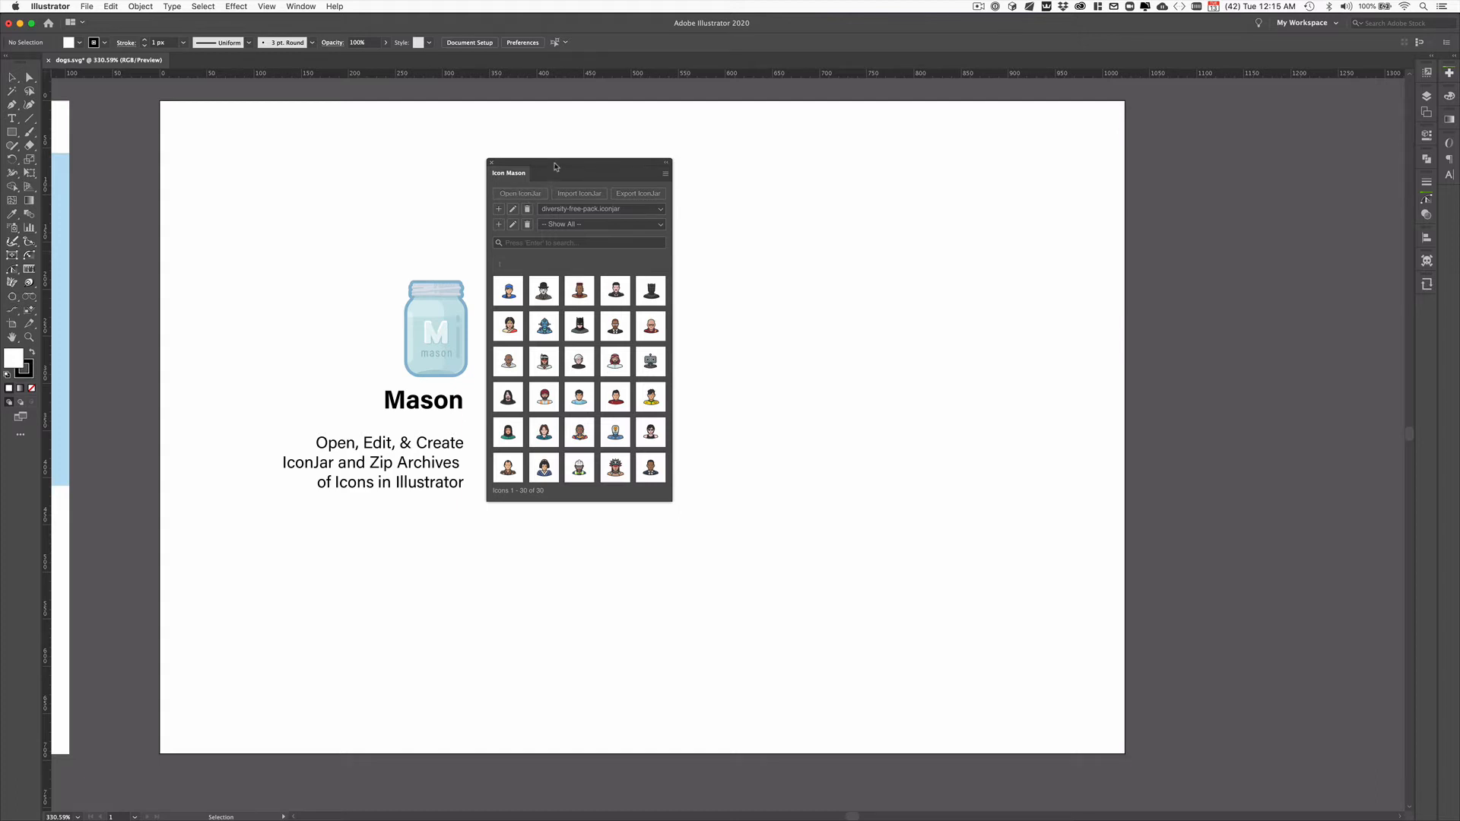
pyautogui.moveTo(554, 166); pyautogui.dragTo(549, 158)
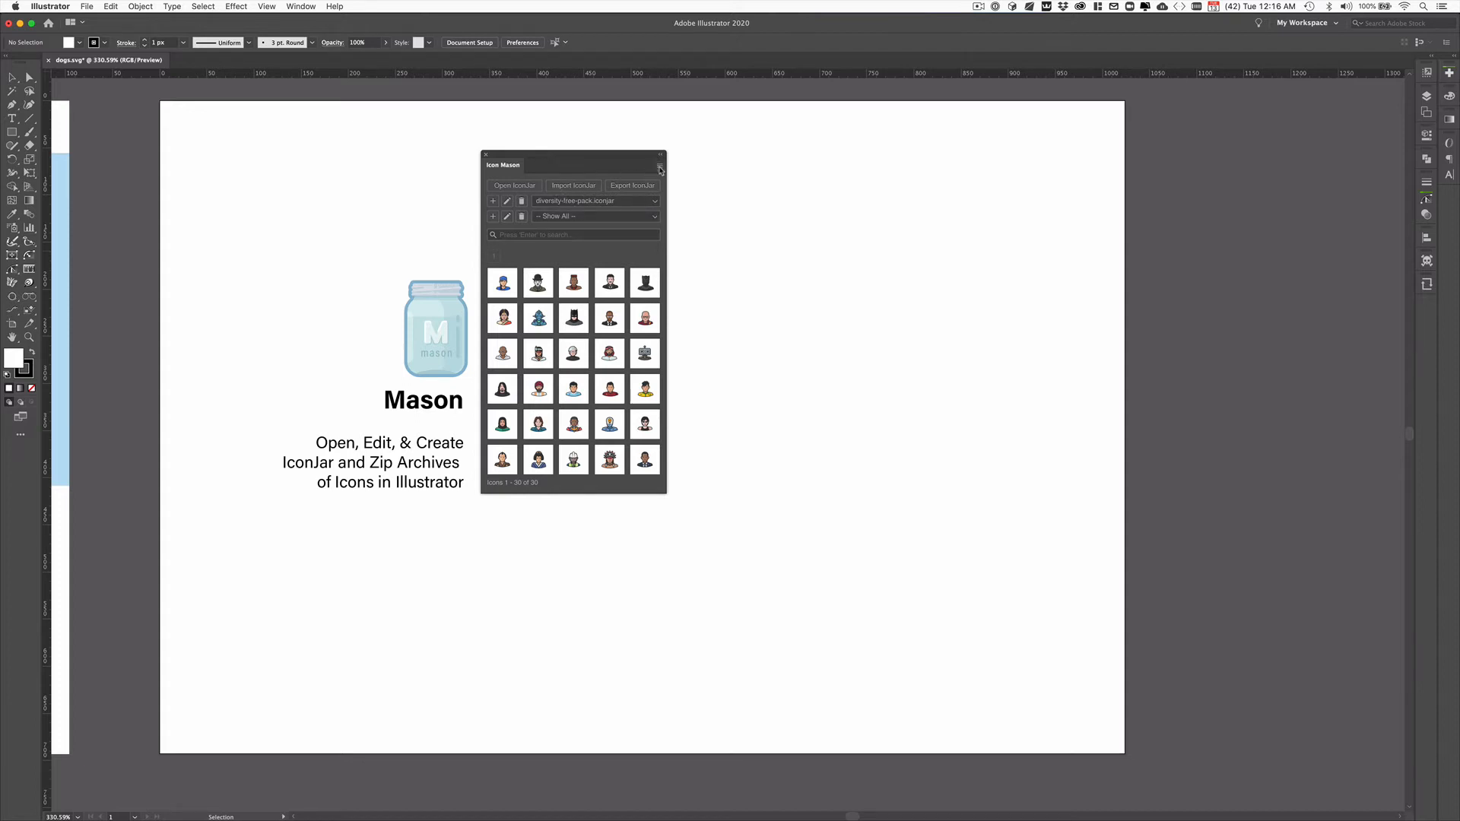
# Step: Open the diversity-free-pack.iconjar archive from the cep-boilerplate folder in Icon Mason
pyautogui.click(518, 187)
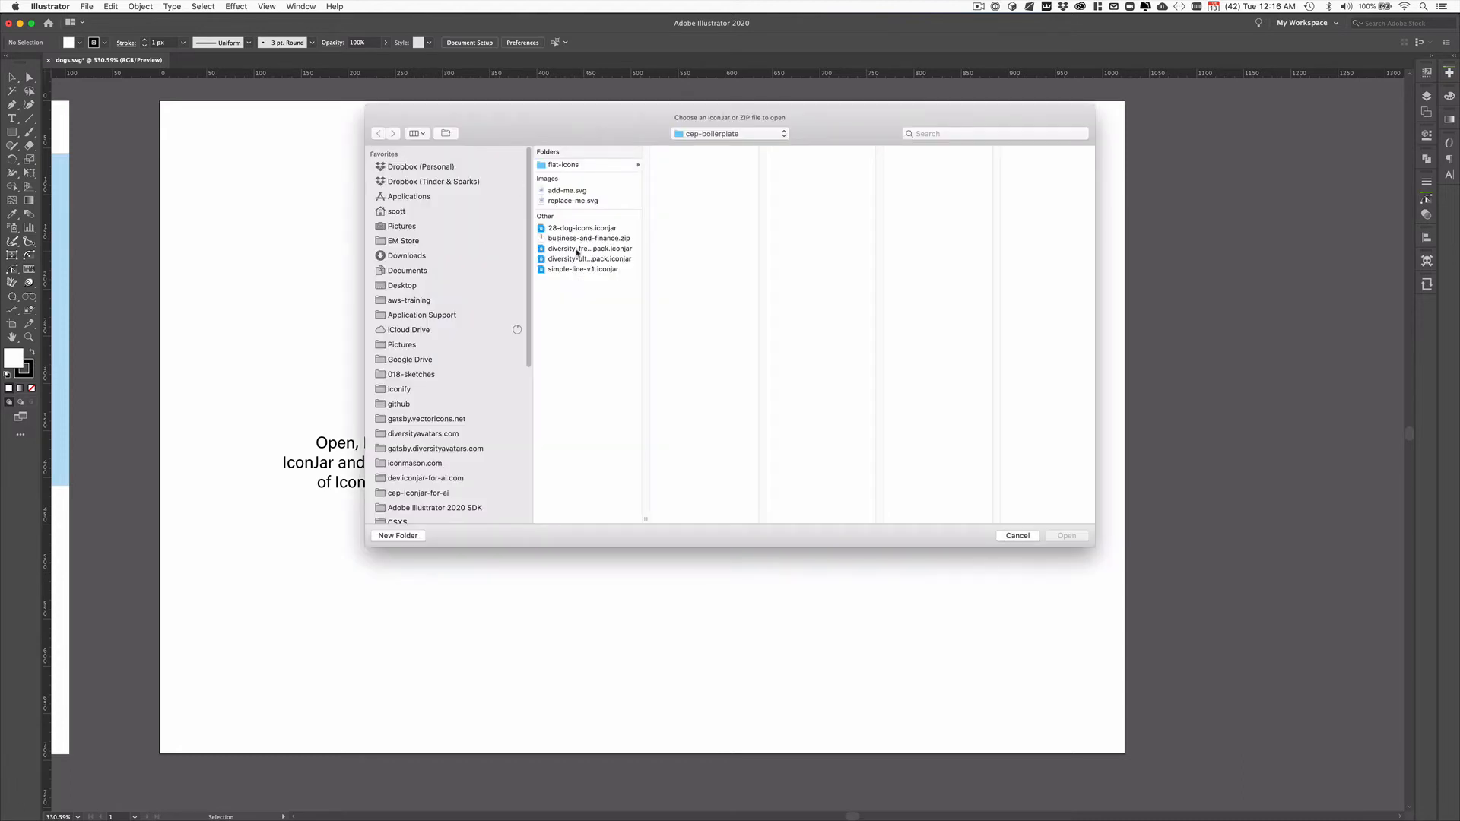
pyautogui.moveTo(646, 519); pyautogui.dragTo(706, 519)
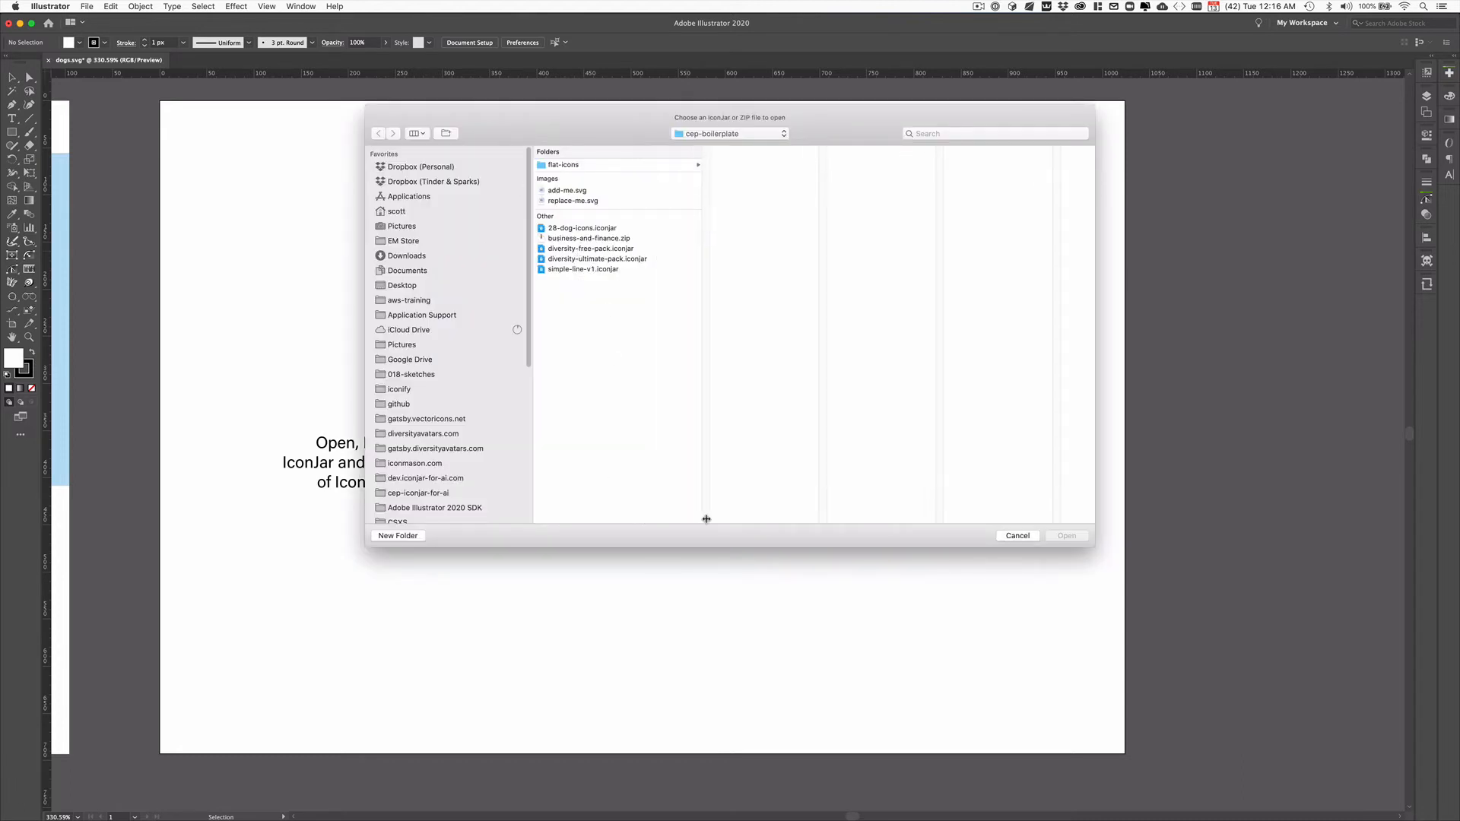
pyautogui.click(572, 249)
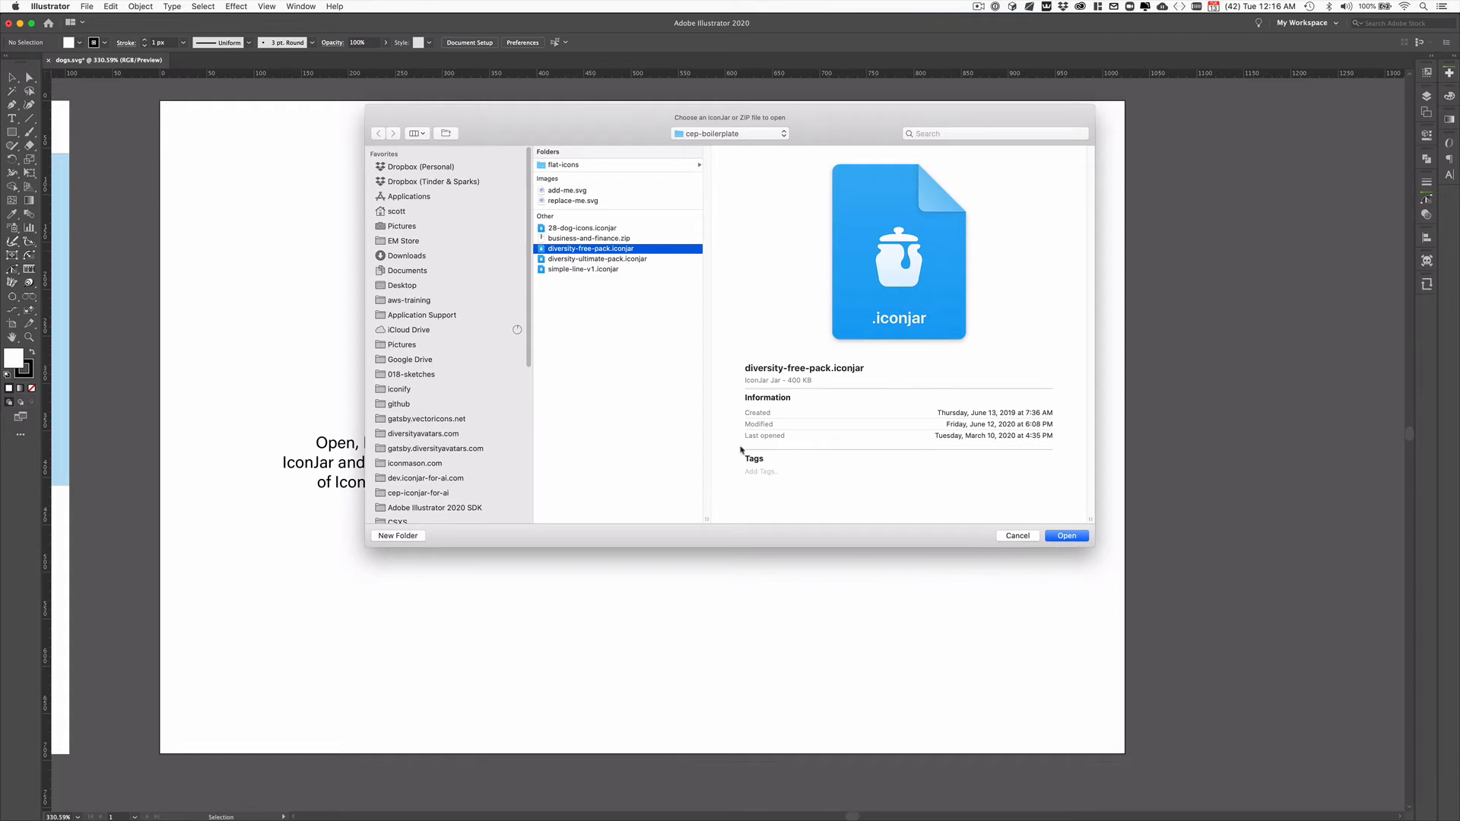
pyautogui.click(1064, 536)
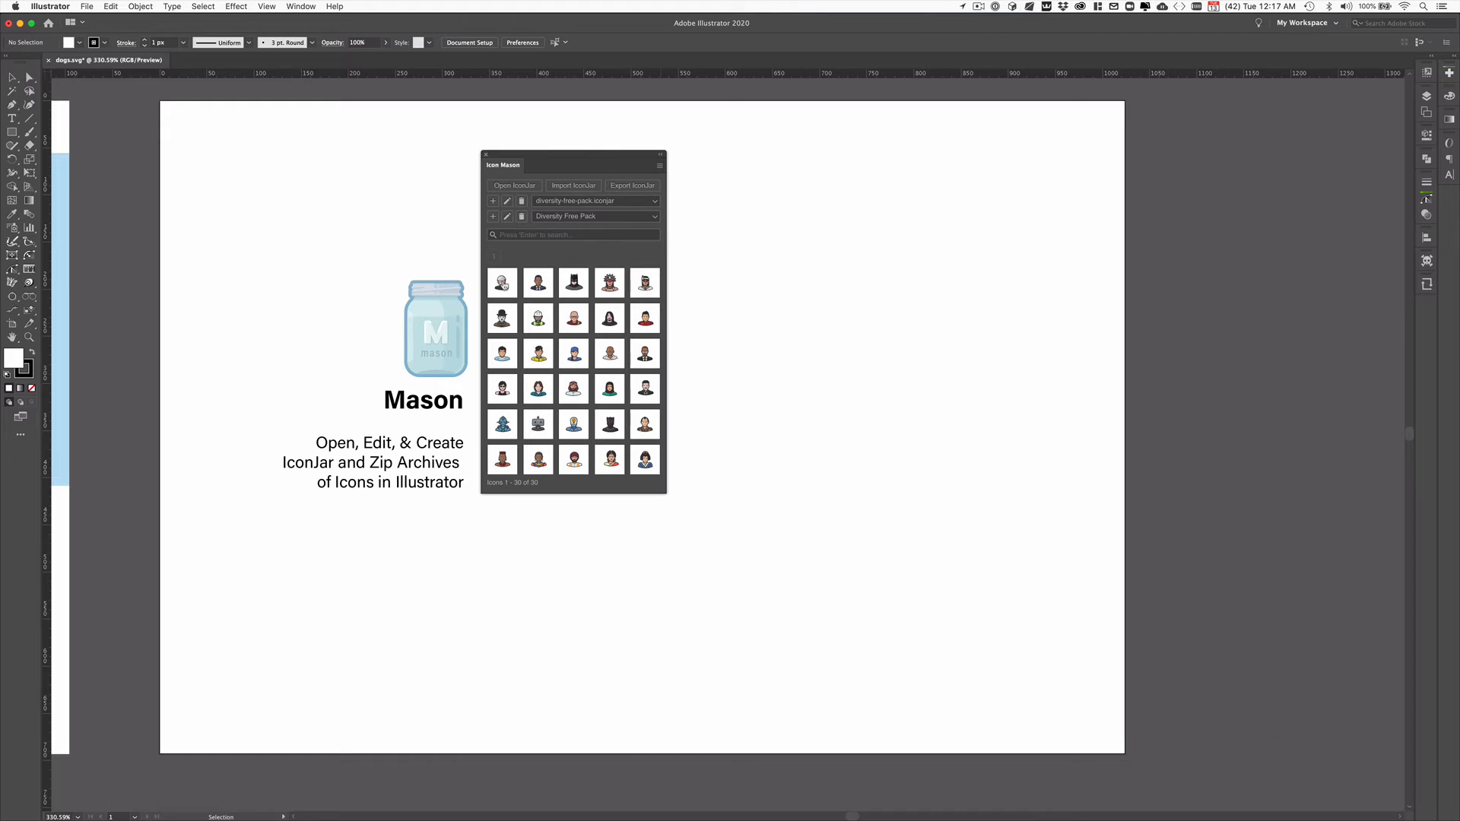
# Step: Place the andy-warhol icon on the empty area of the artboard beside the Icon Mason panel and delete the placed artwork
pyautogui.moveTo(502, 283); pyautogui.dragTo(765, 311)
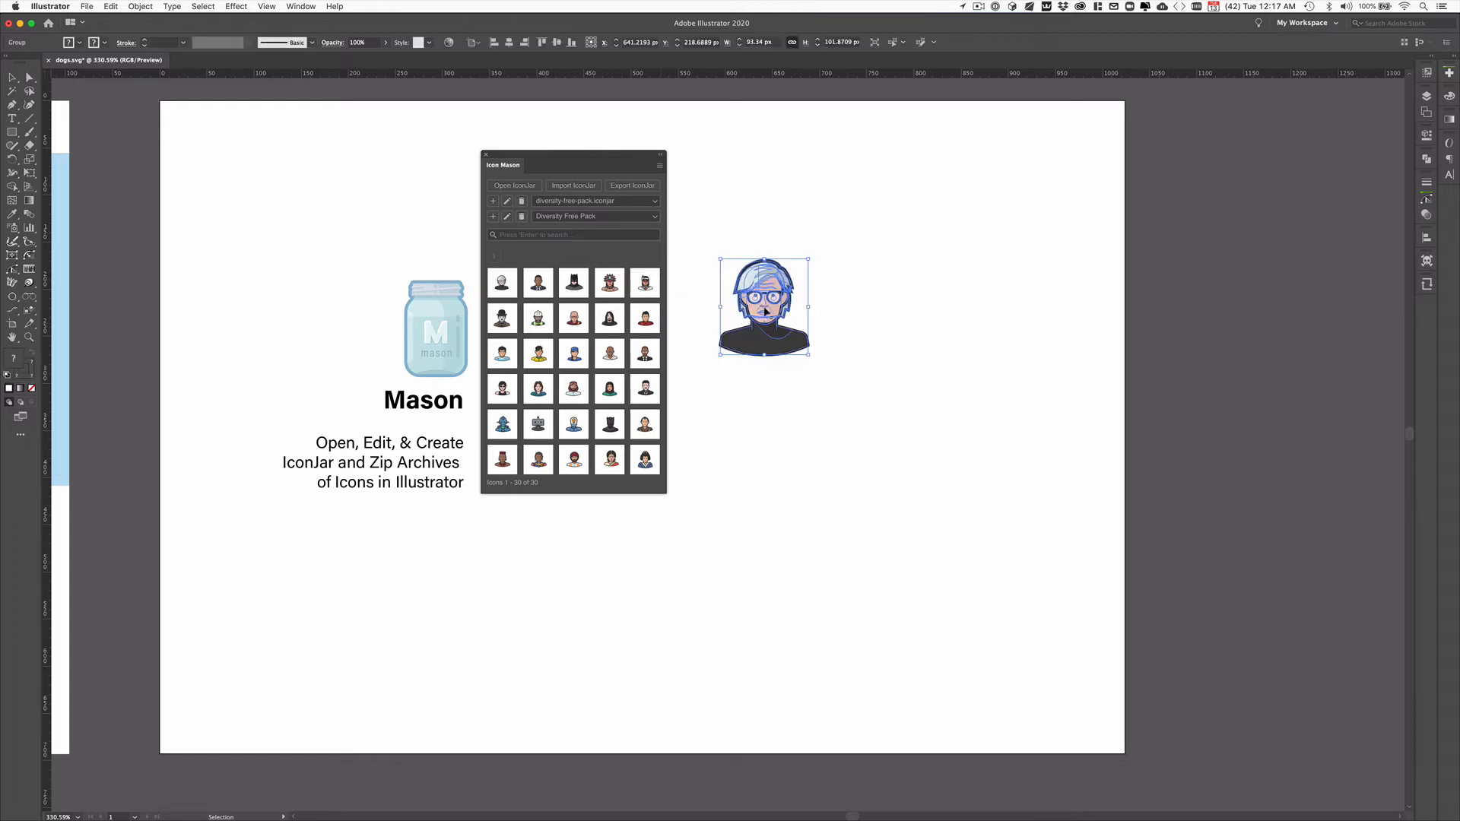
pyautogui.click(799, 226)
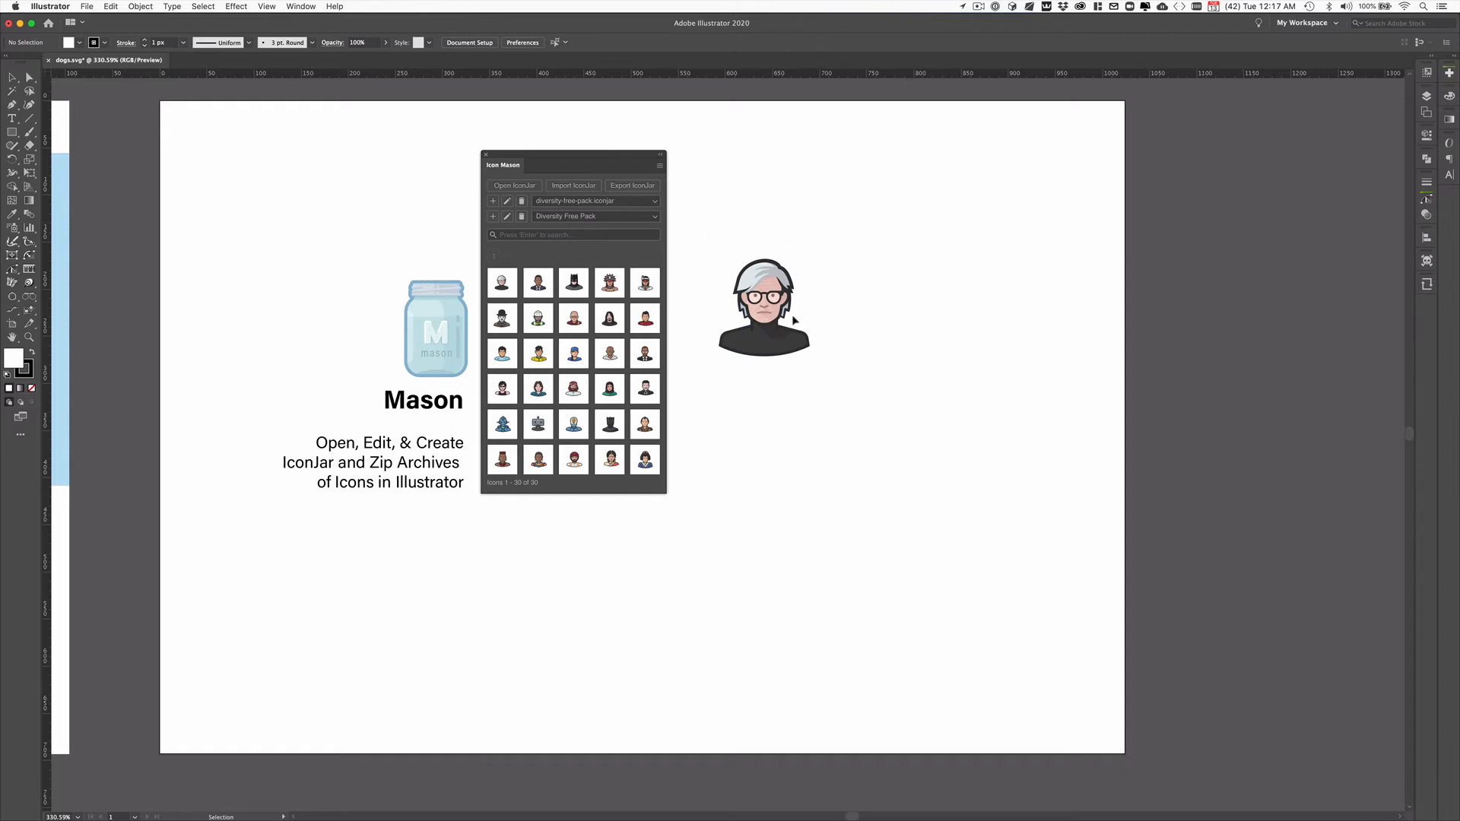
pyautogui.moveTo(709, 229); pyautogui.dragTo(879, 388)
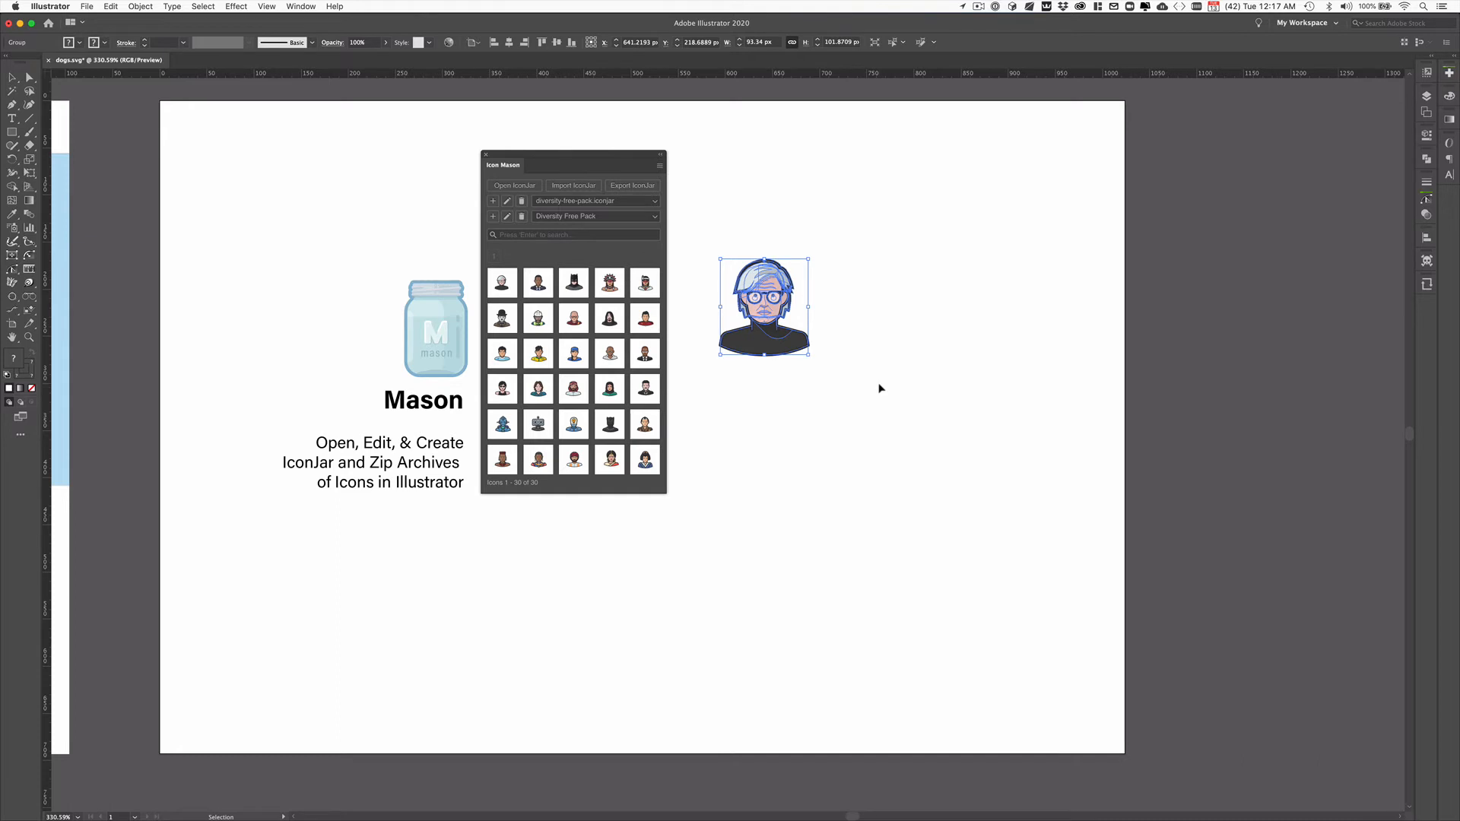
pyautogui.press('Delete')
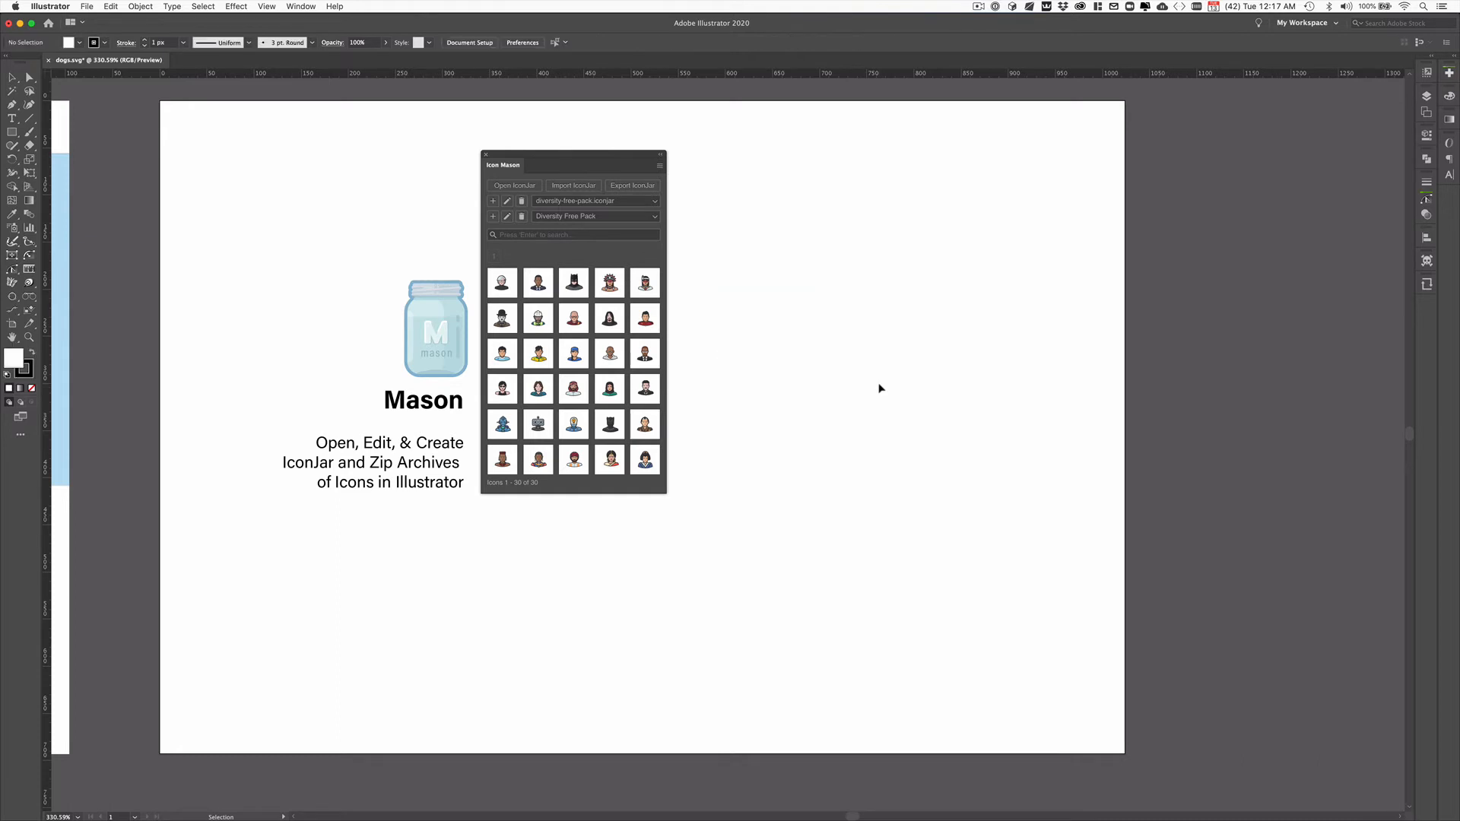
# Step: Open the andy-warhol icon as its own document to view it, and close that document
pyautogui.rightClick(497, 285)
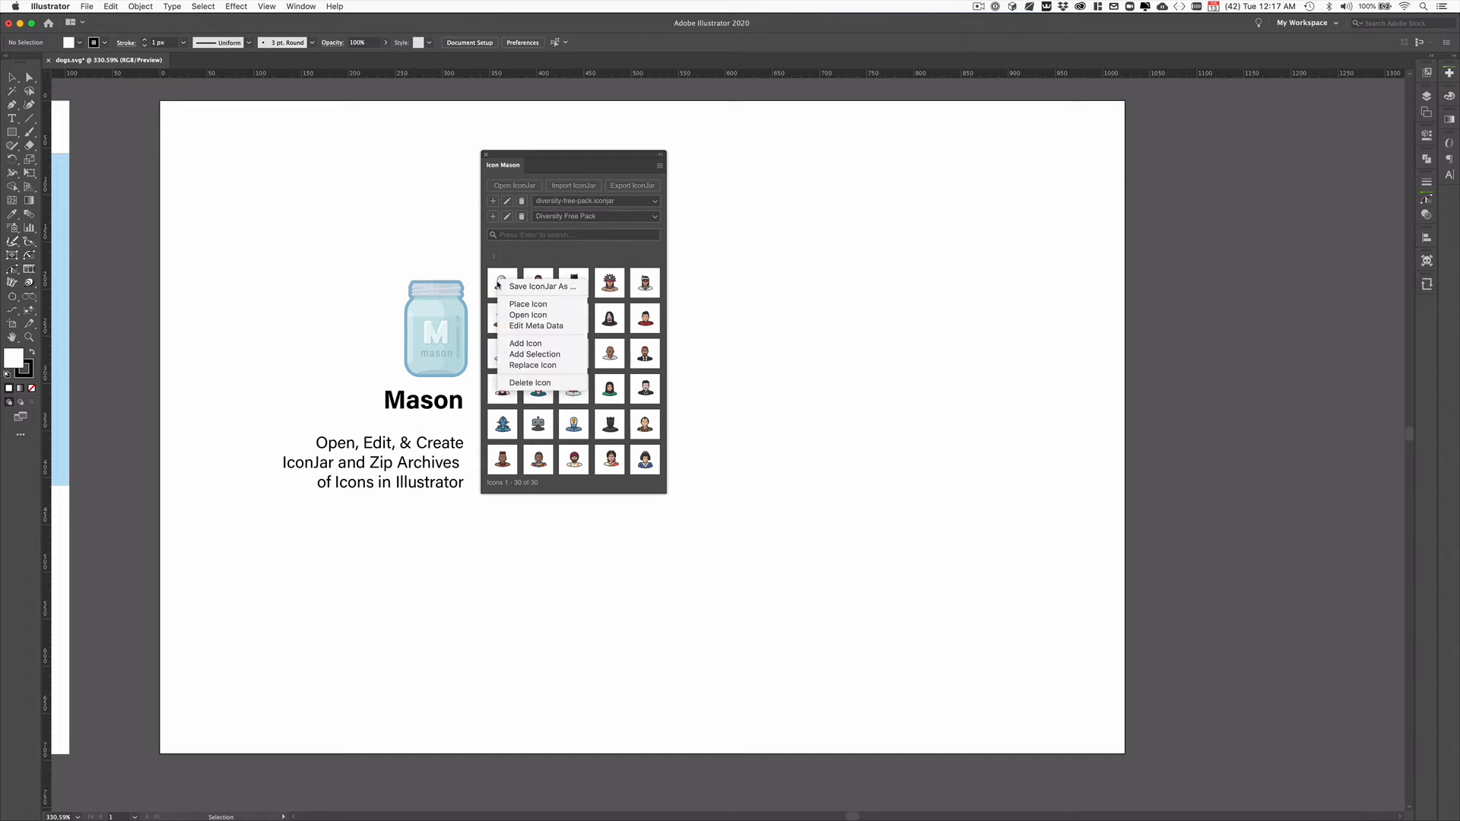
pyautogui.click(555, 318)
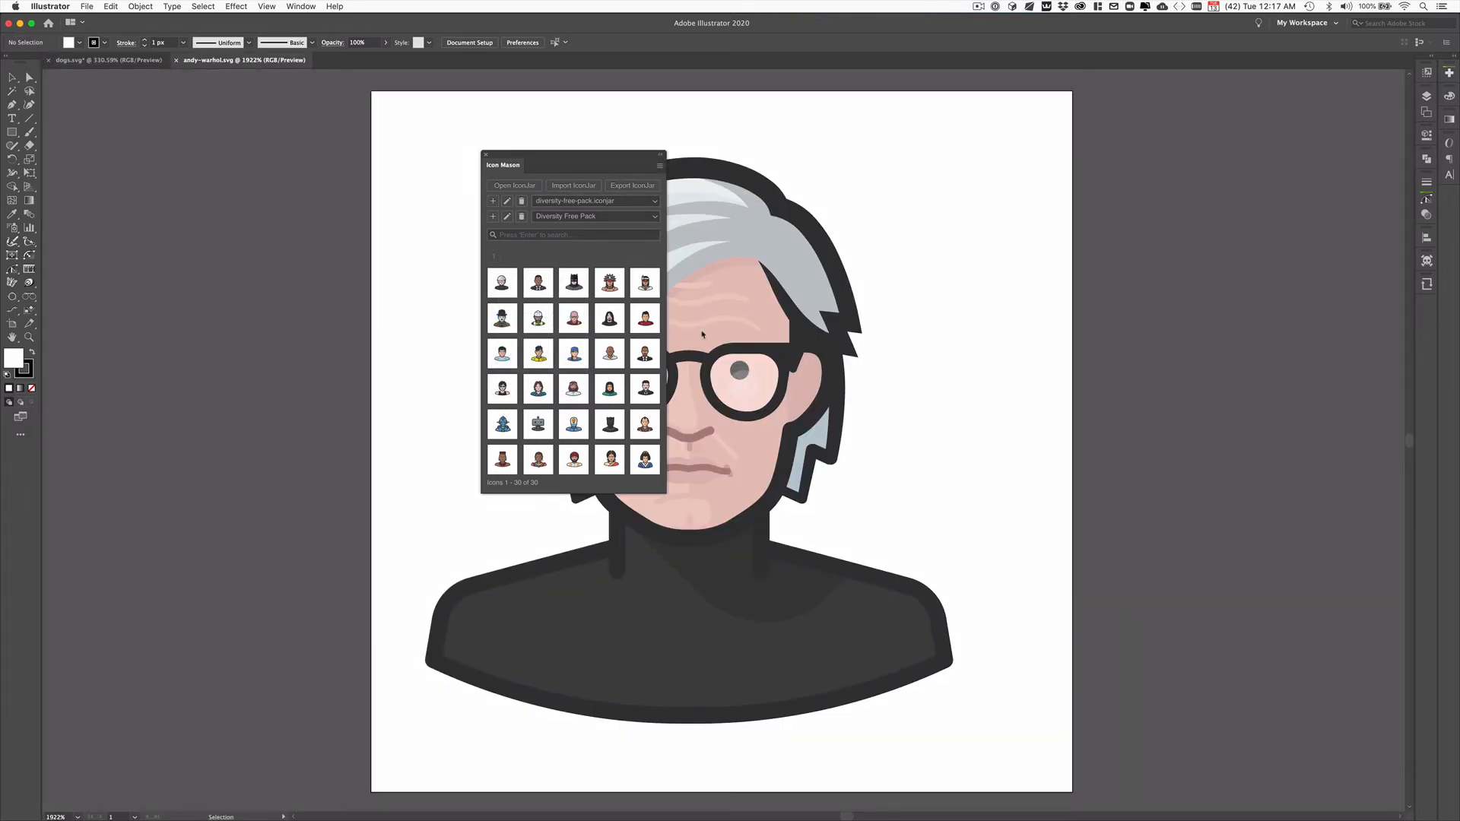
pyautogui.click(176, 60)
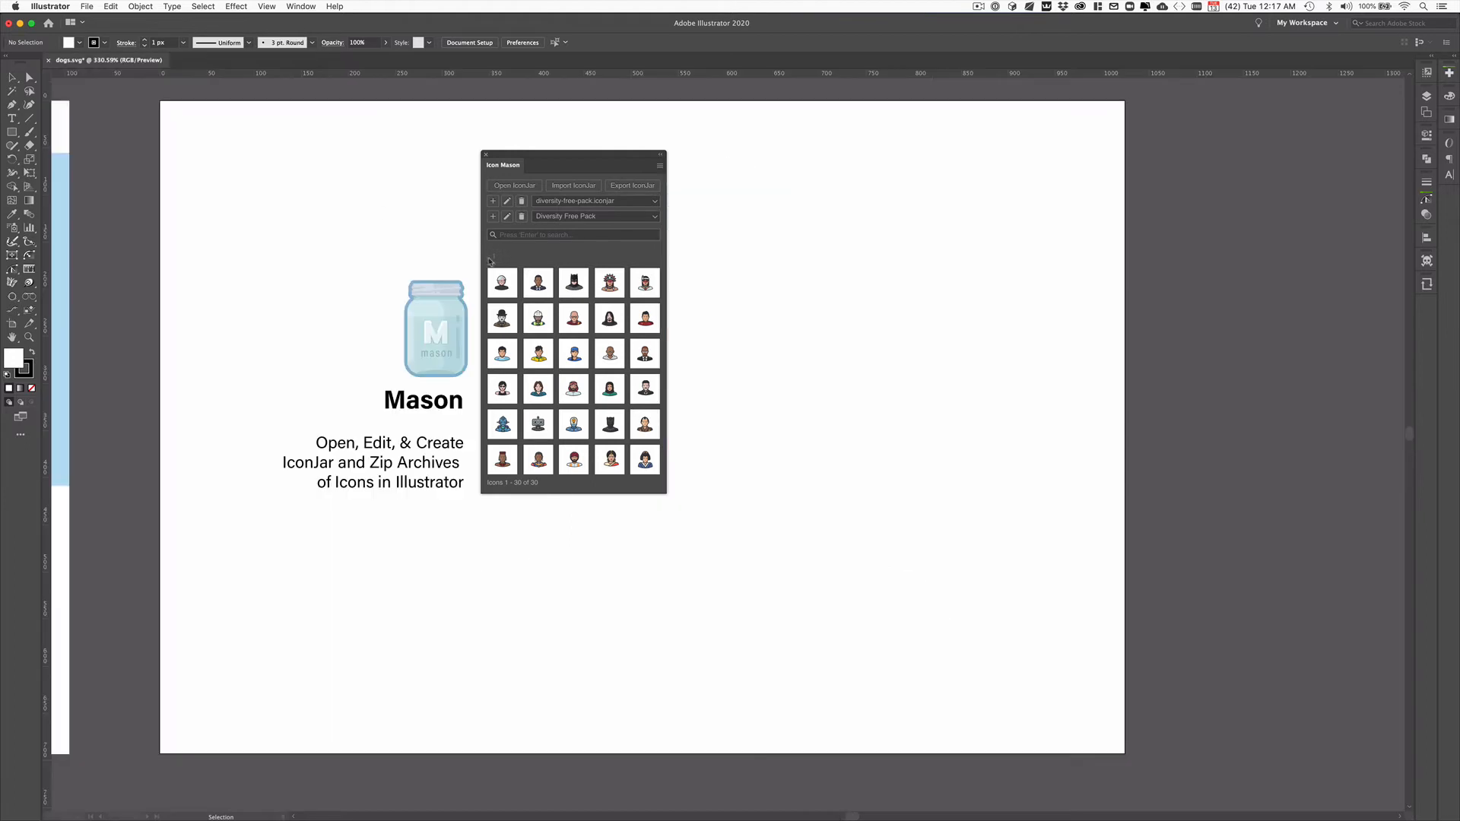
# Step: Review the andy-warhol icon's metadata and its available icon sets, and close it without saving
pyautogui.press('space')
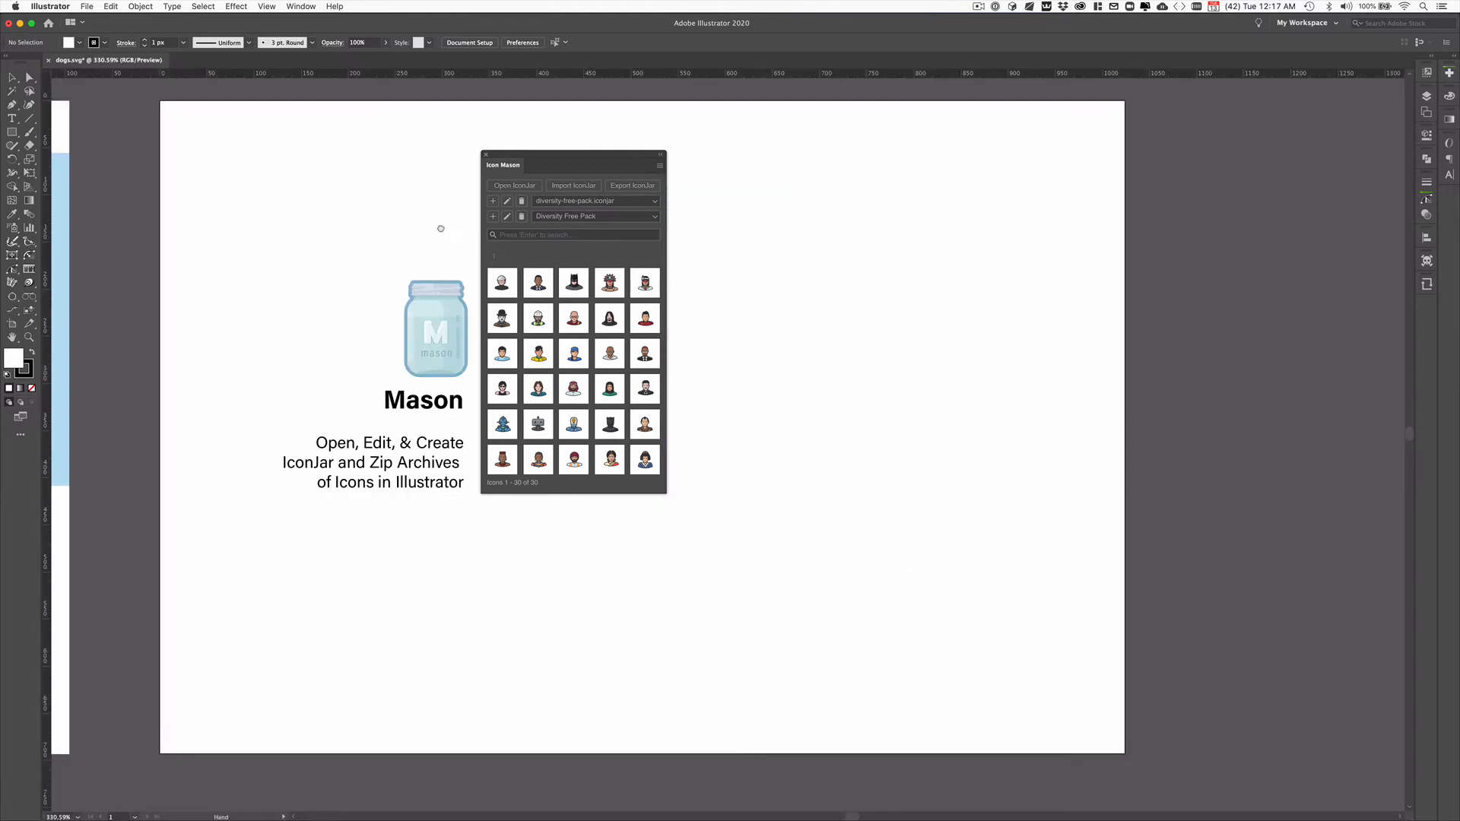
pyautogui.moveTo(441, 229); pyautogui.dragTo(397, 216)
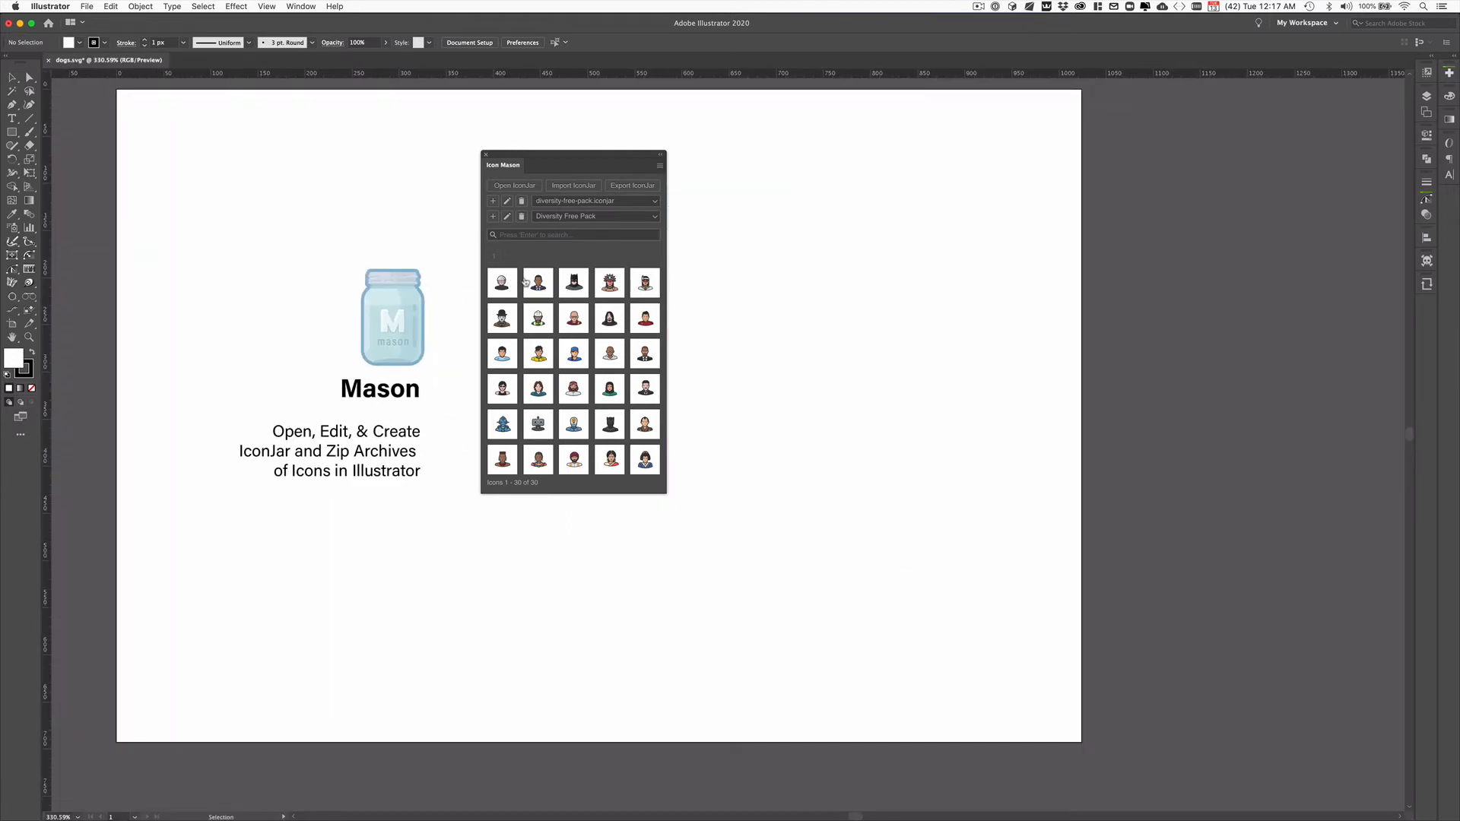
pyautogui.rightClick(500, 279)
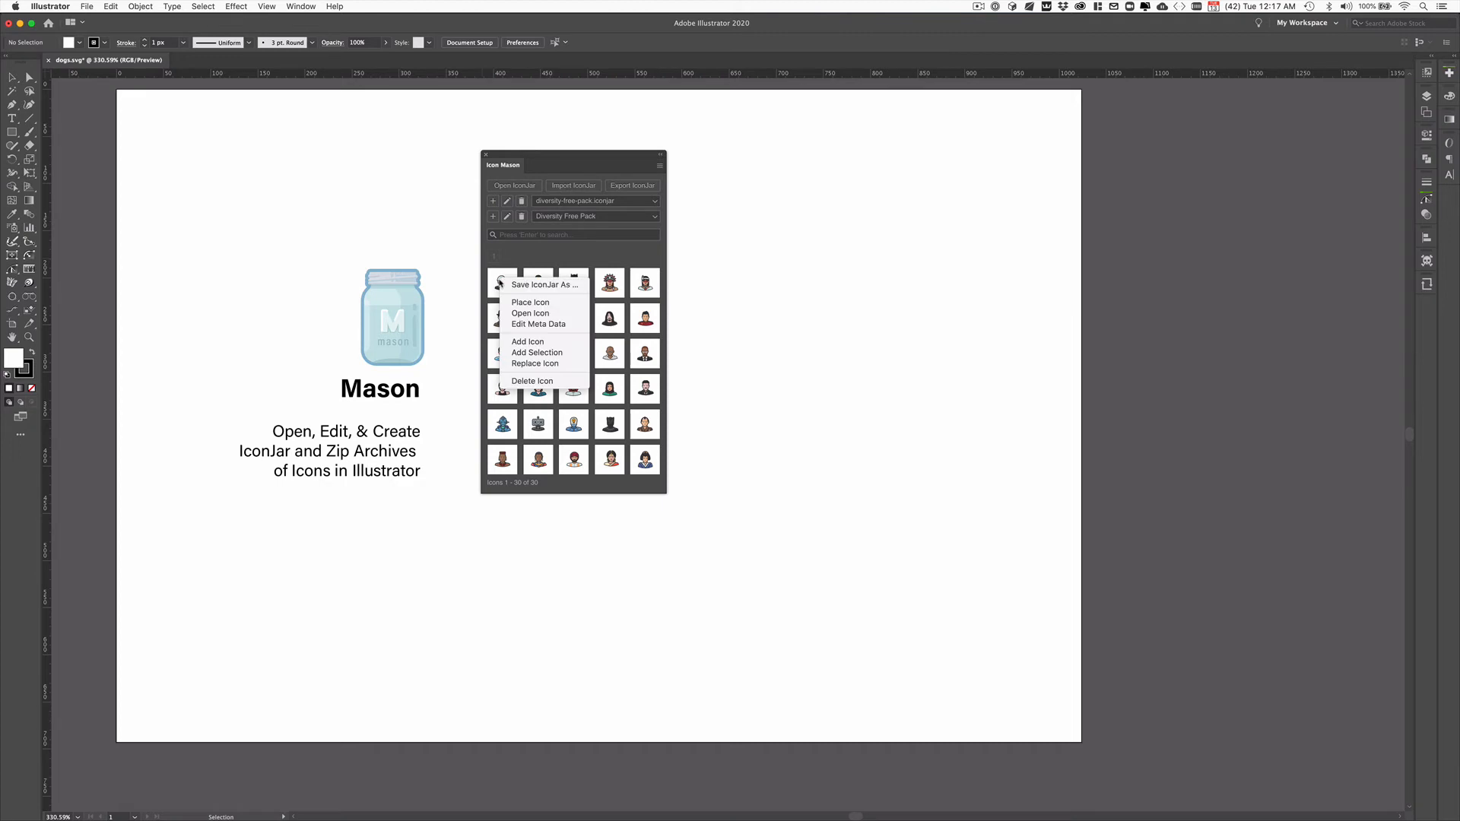
pyautogui.click(563, 324)
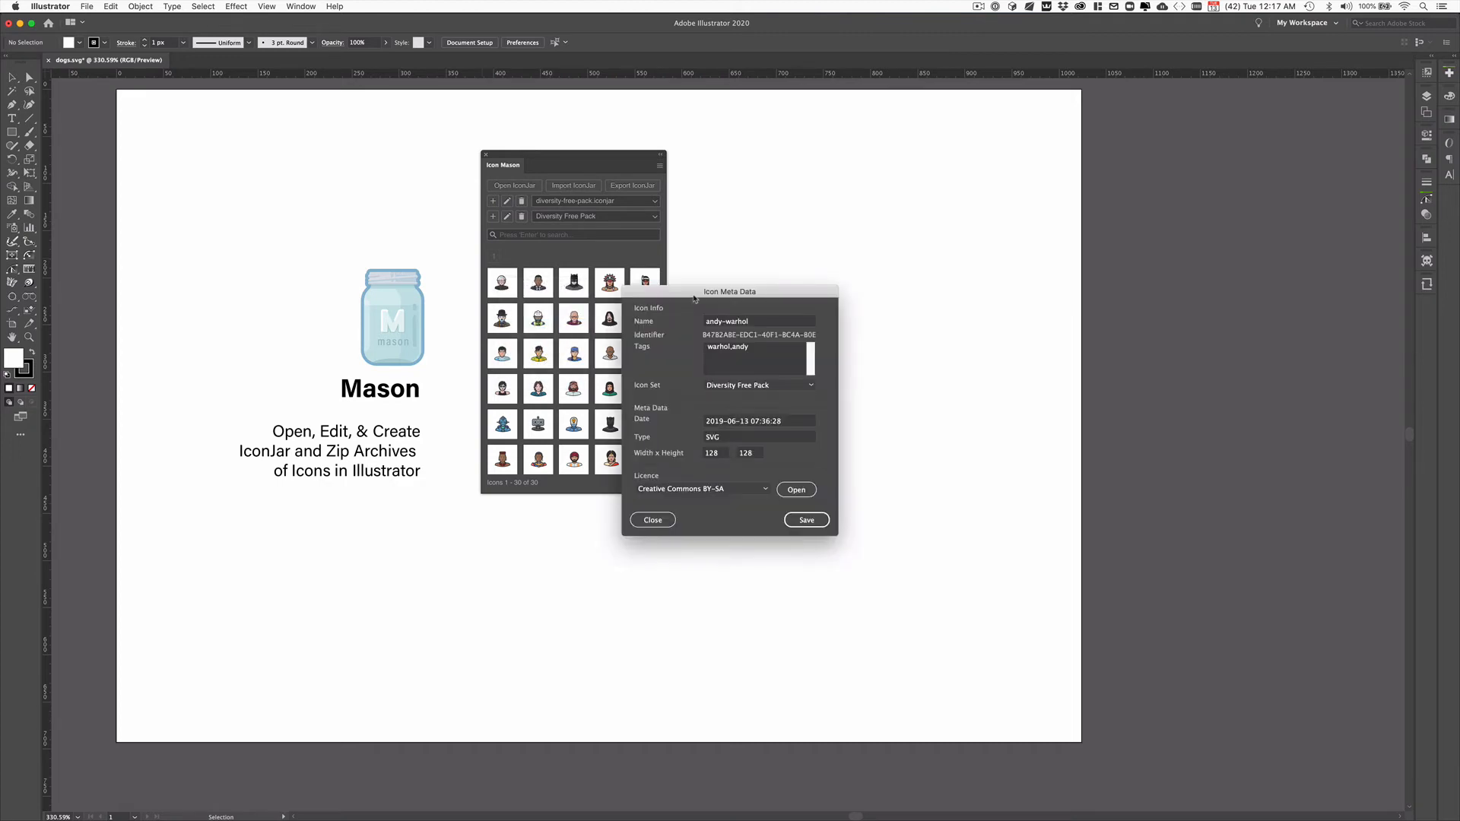
pyautogui.moveTo(694, 297); pyautogui.dragTo(500, 279)
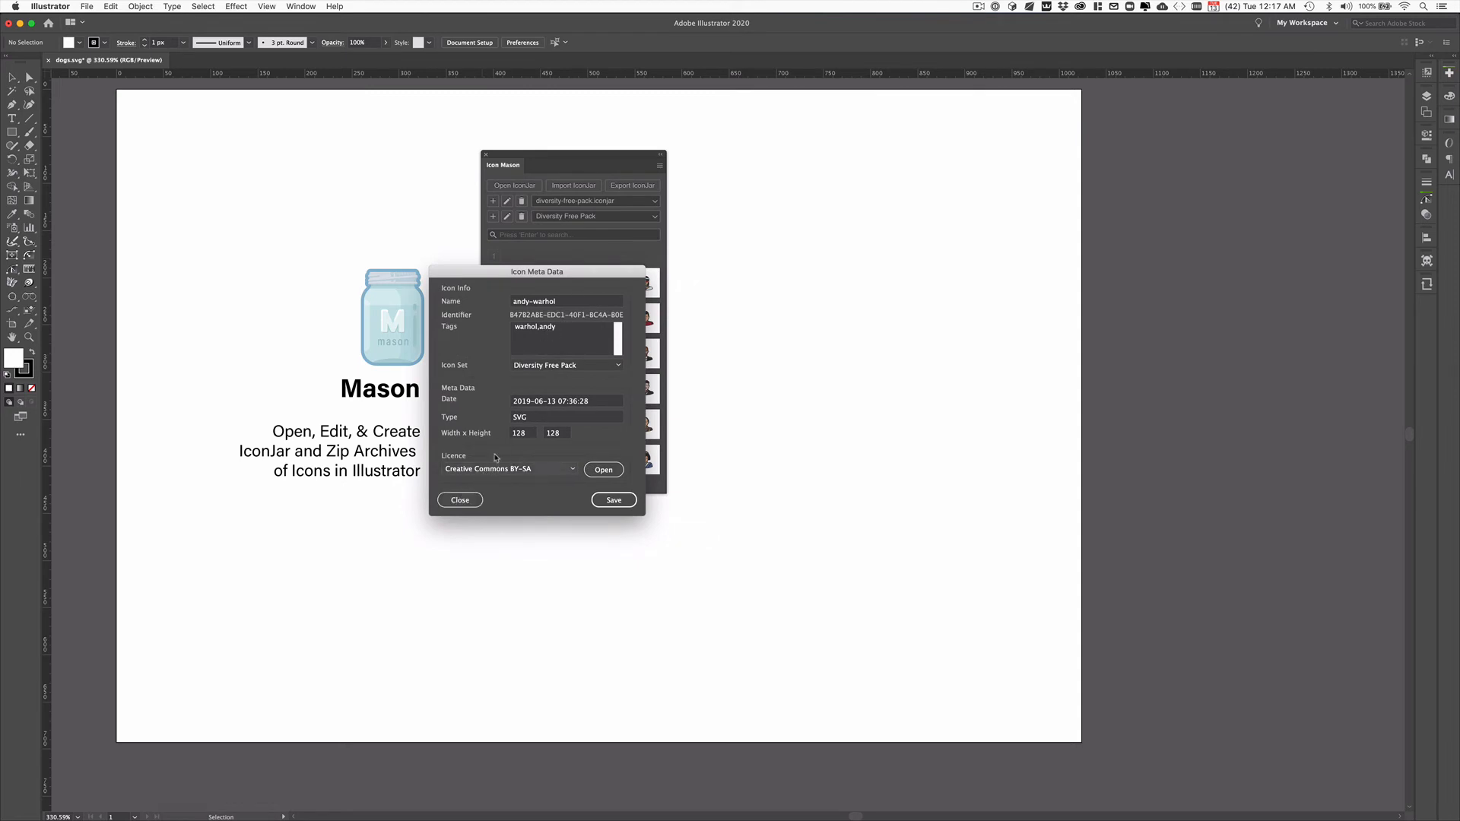
pyautogui.click(545, 367)
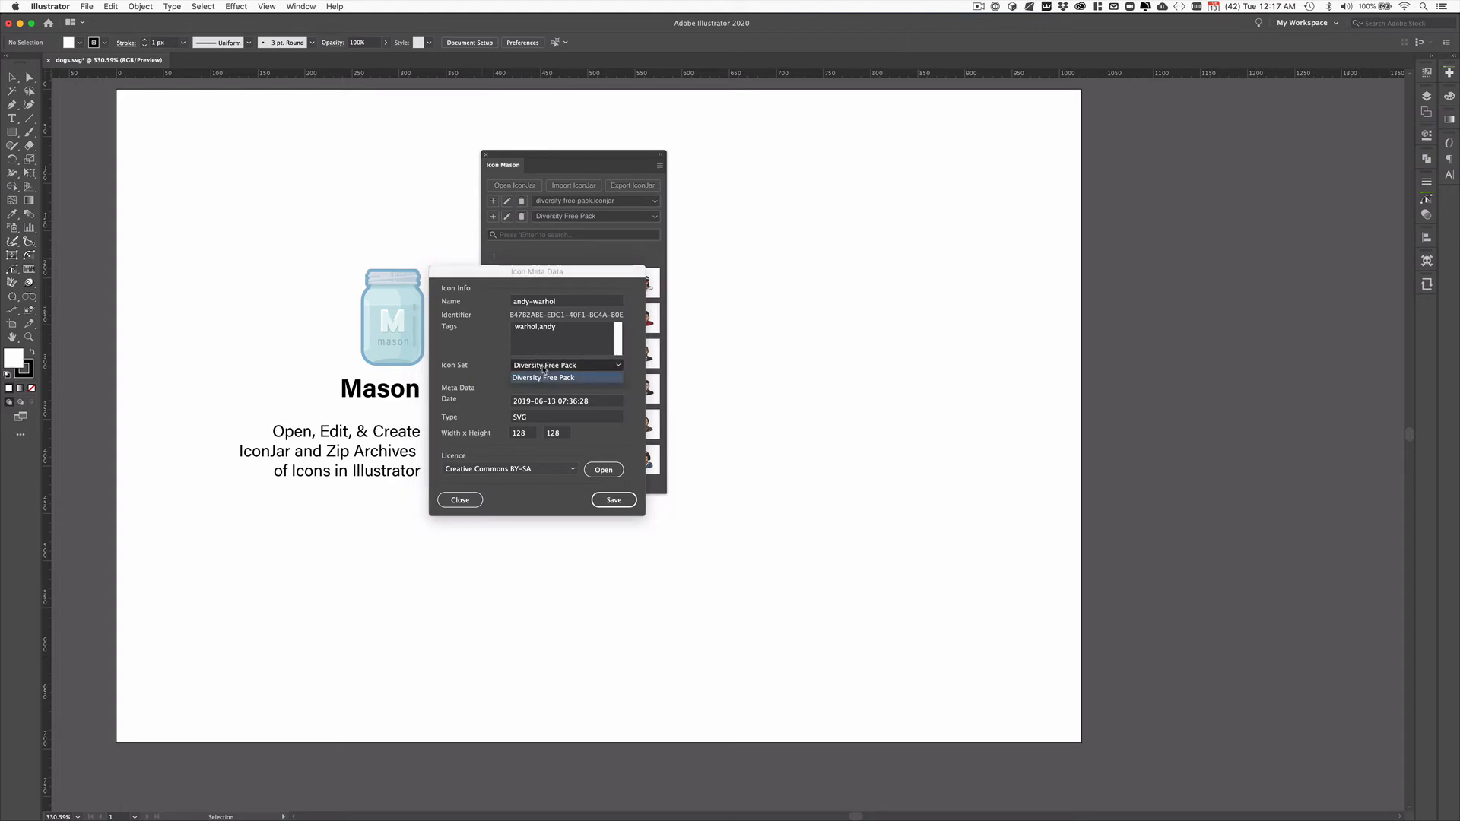
pyautogui.click(544, 377)
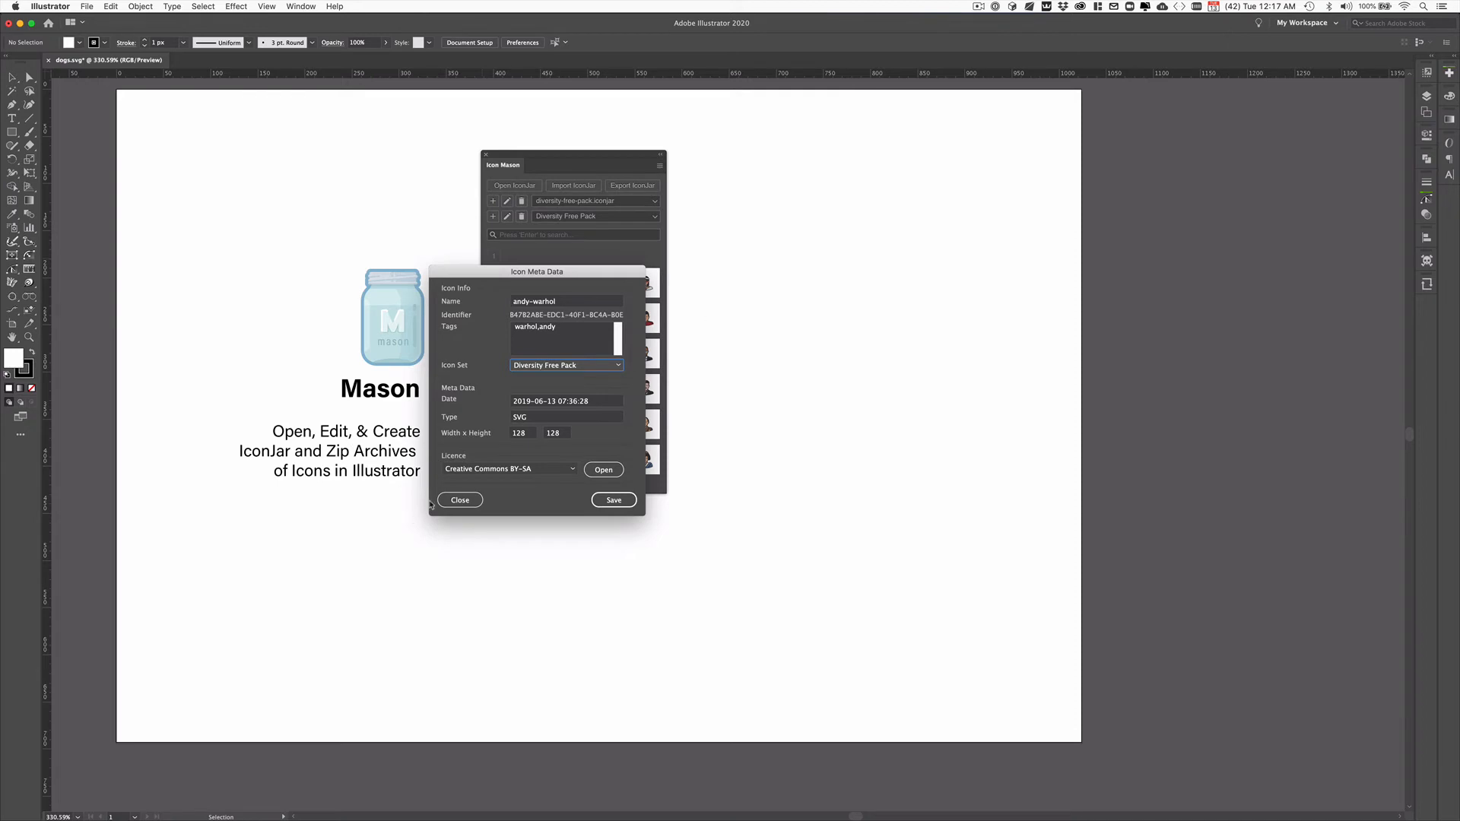
pyautogui.click(459, 499)
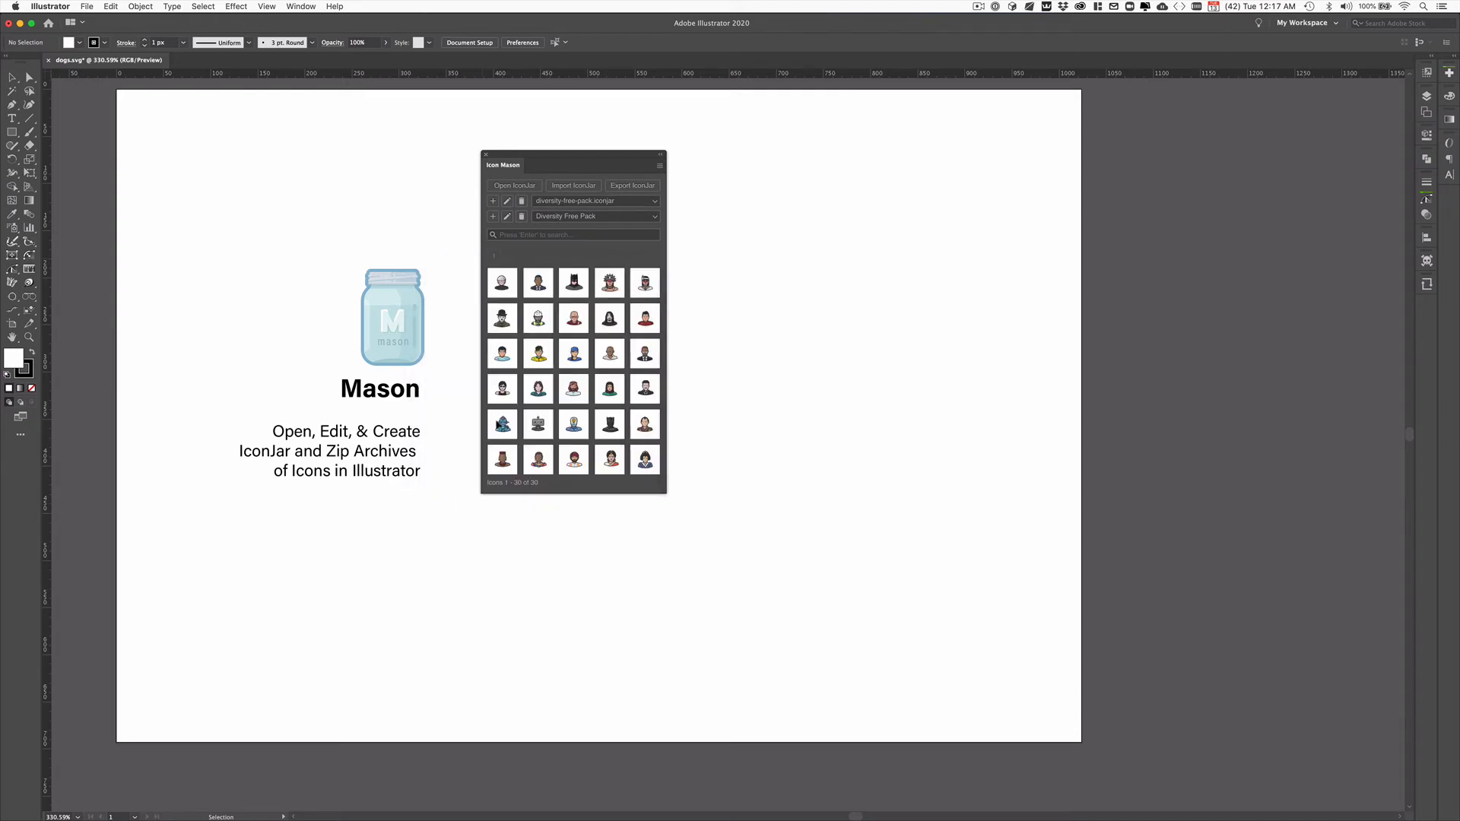
# Step: Create a new icon set named "Set Number Two" in the diversity-free-pack jar and check the list of icon sets
pyautogui.click(598, 217)
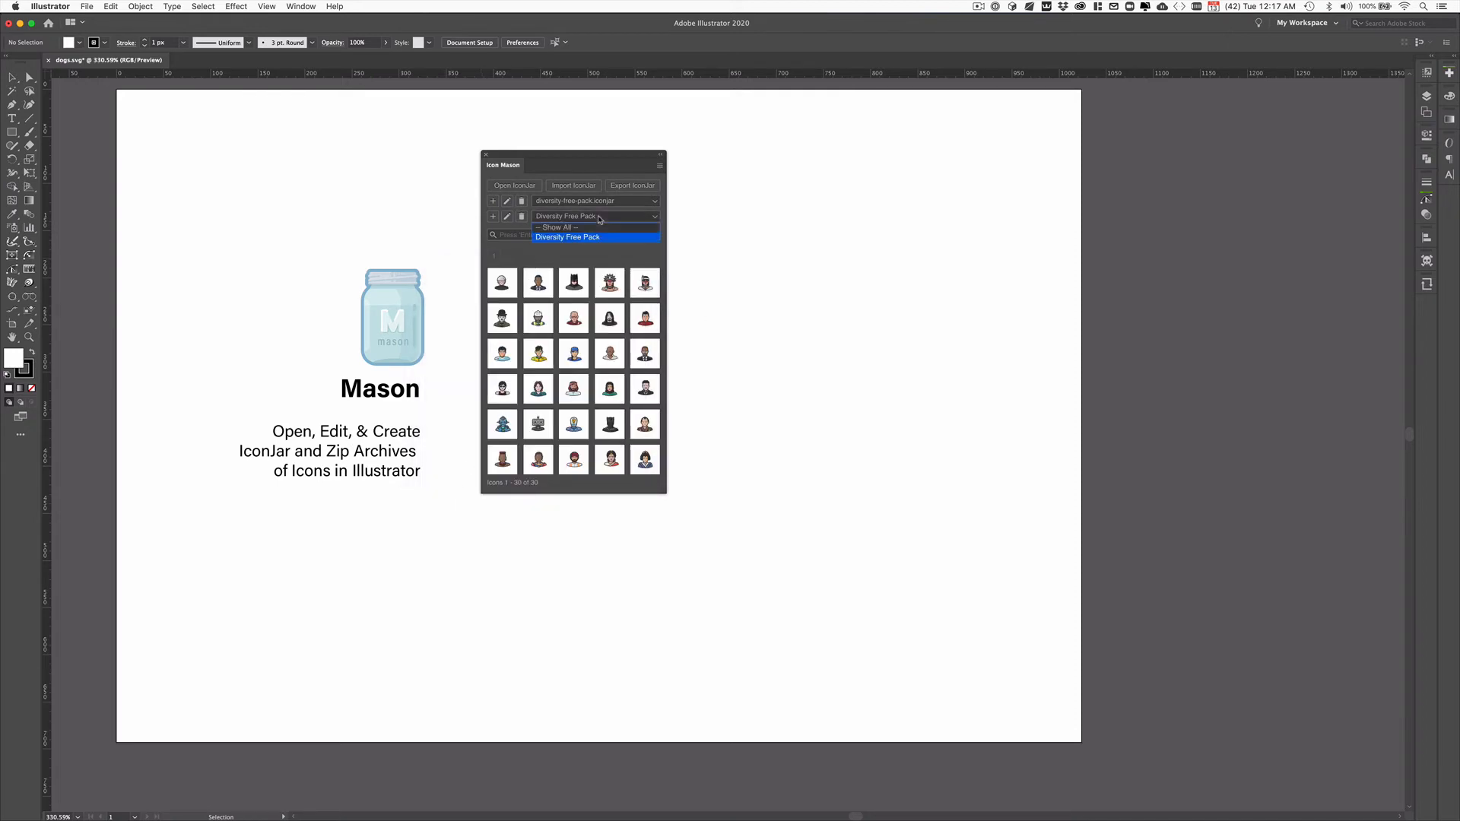
pyautogui.click(548, 237)
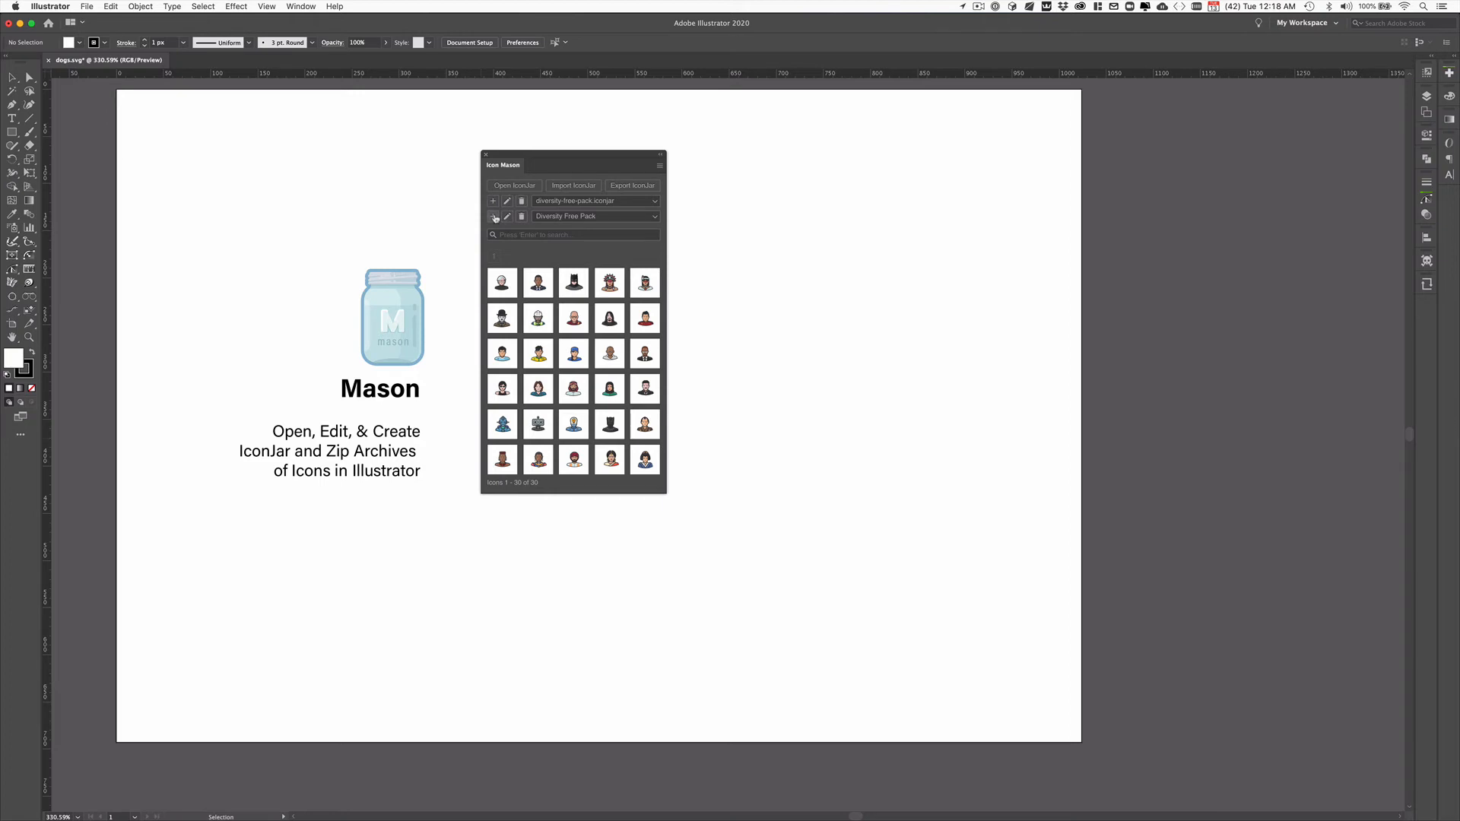
pyautogui.click(494, 216)
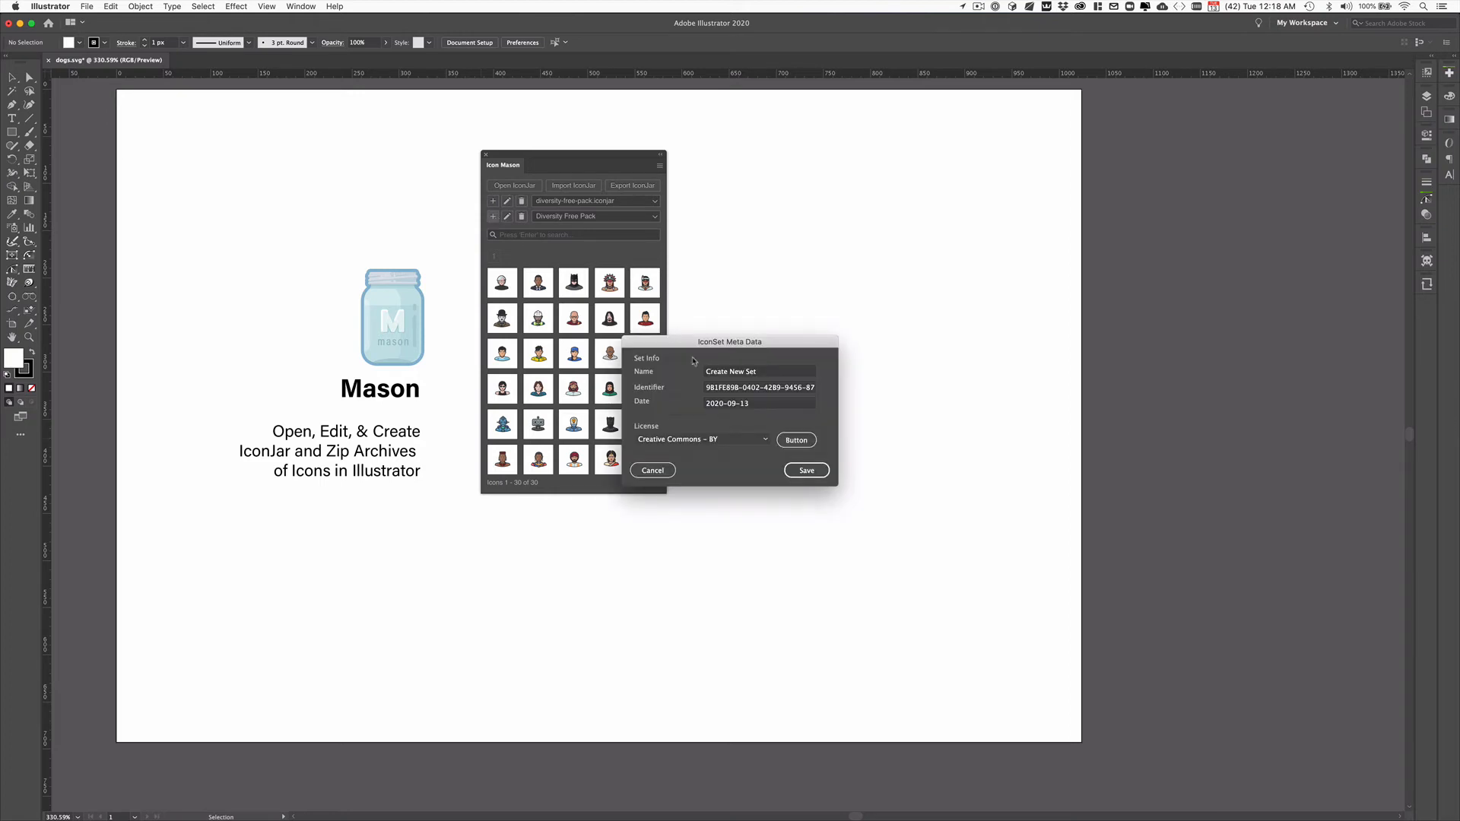
pyautogui.tripleClick(766, 375)
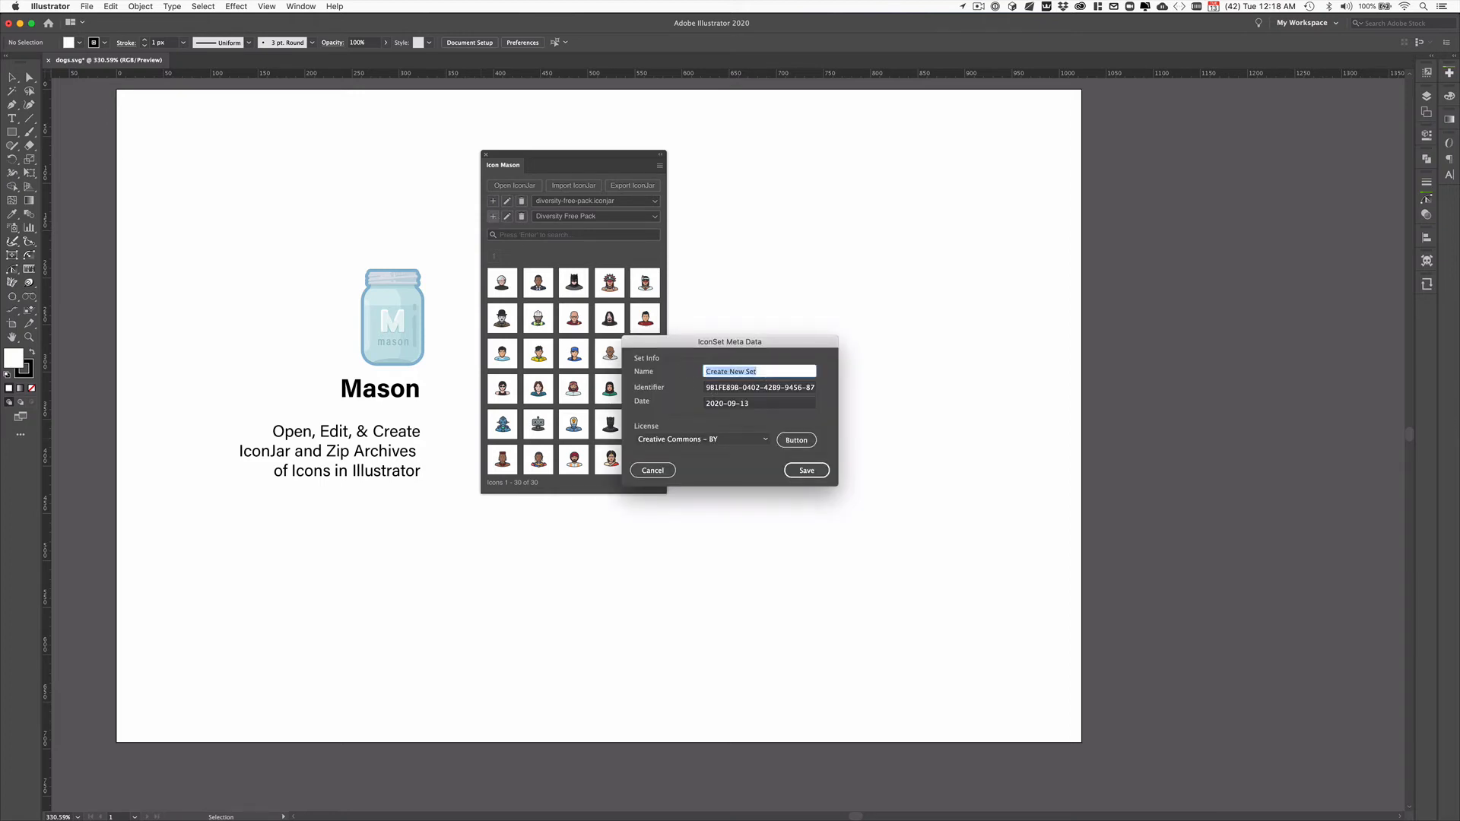
pyautogui.write('SEt')
pyautogui.press('BackSpace')
pyautogui.write('et Number Two')
pyautogui.click(806, 471)
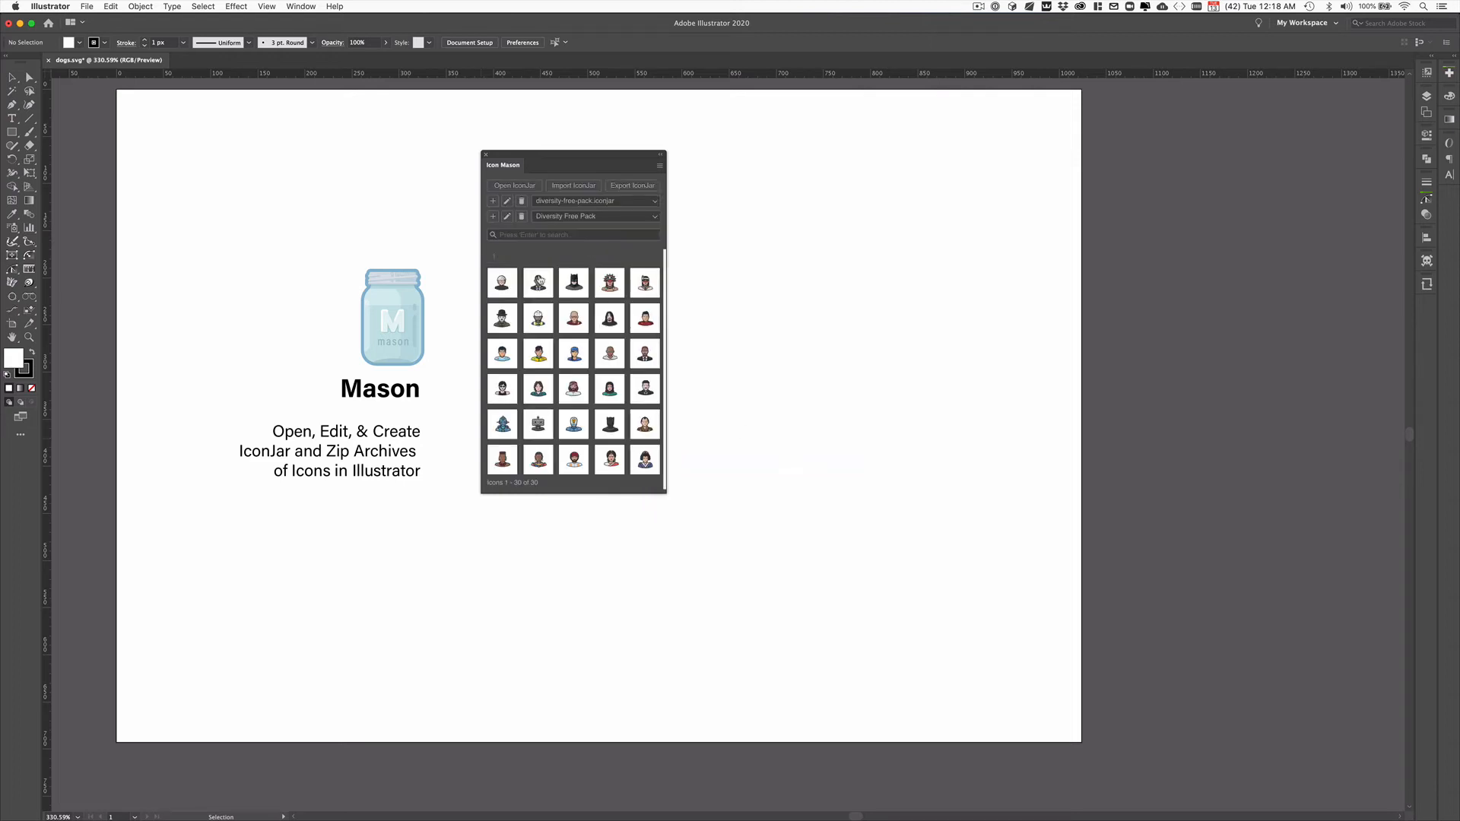
pyautogui.click(560, 217)
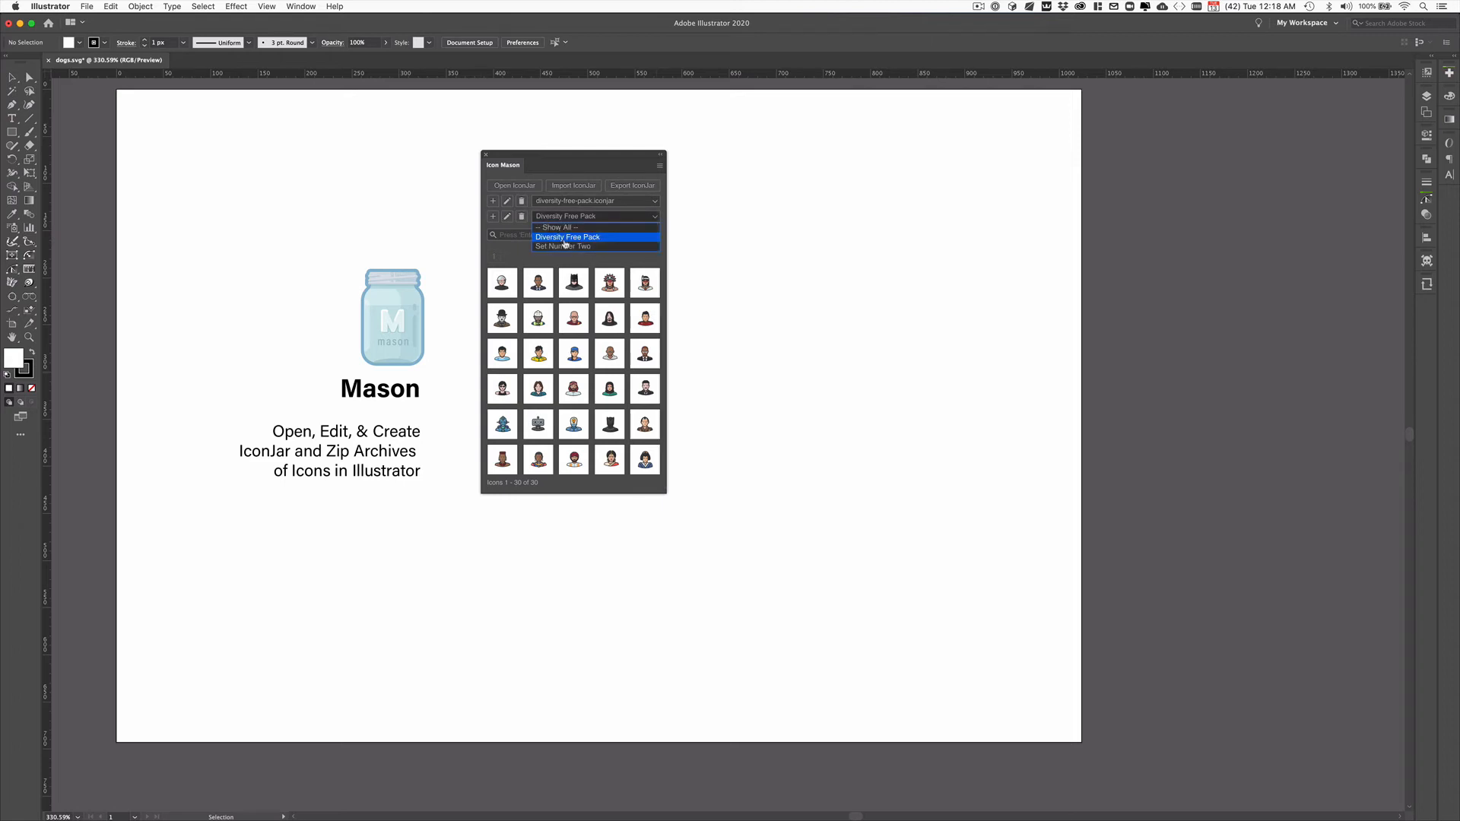
pyautogui.click(525, 251)
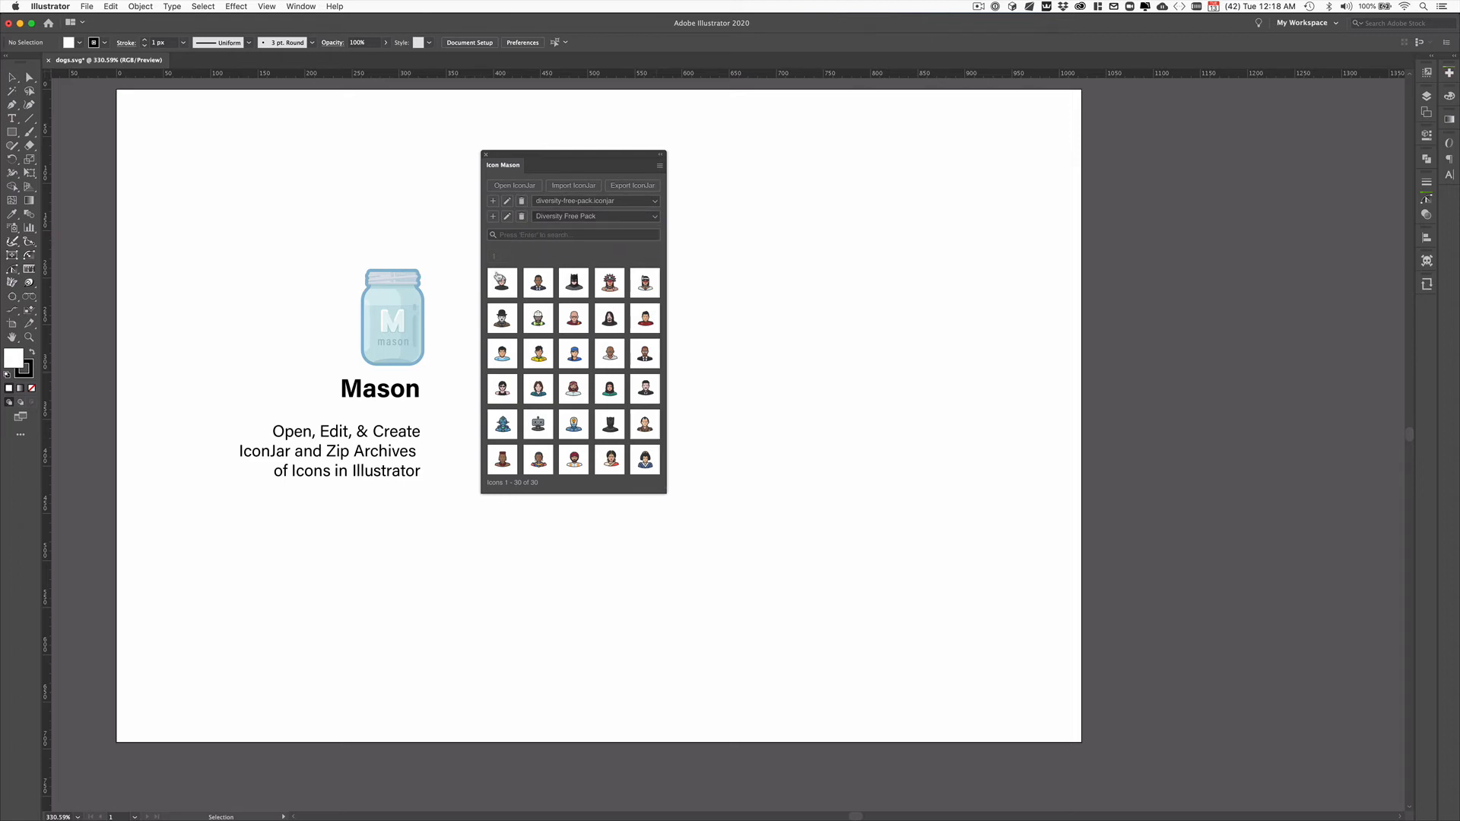
# Step: Check the andy-warhol icon's metadata once more and close it without saving
pyautogui.rightClick(500, 279)
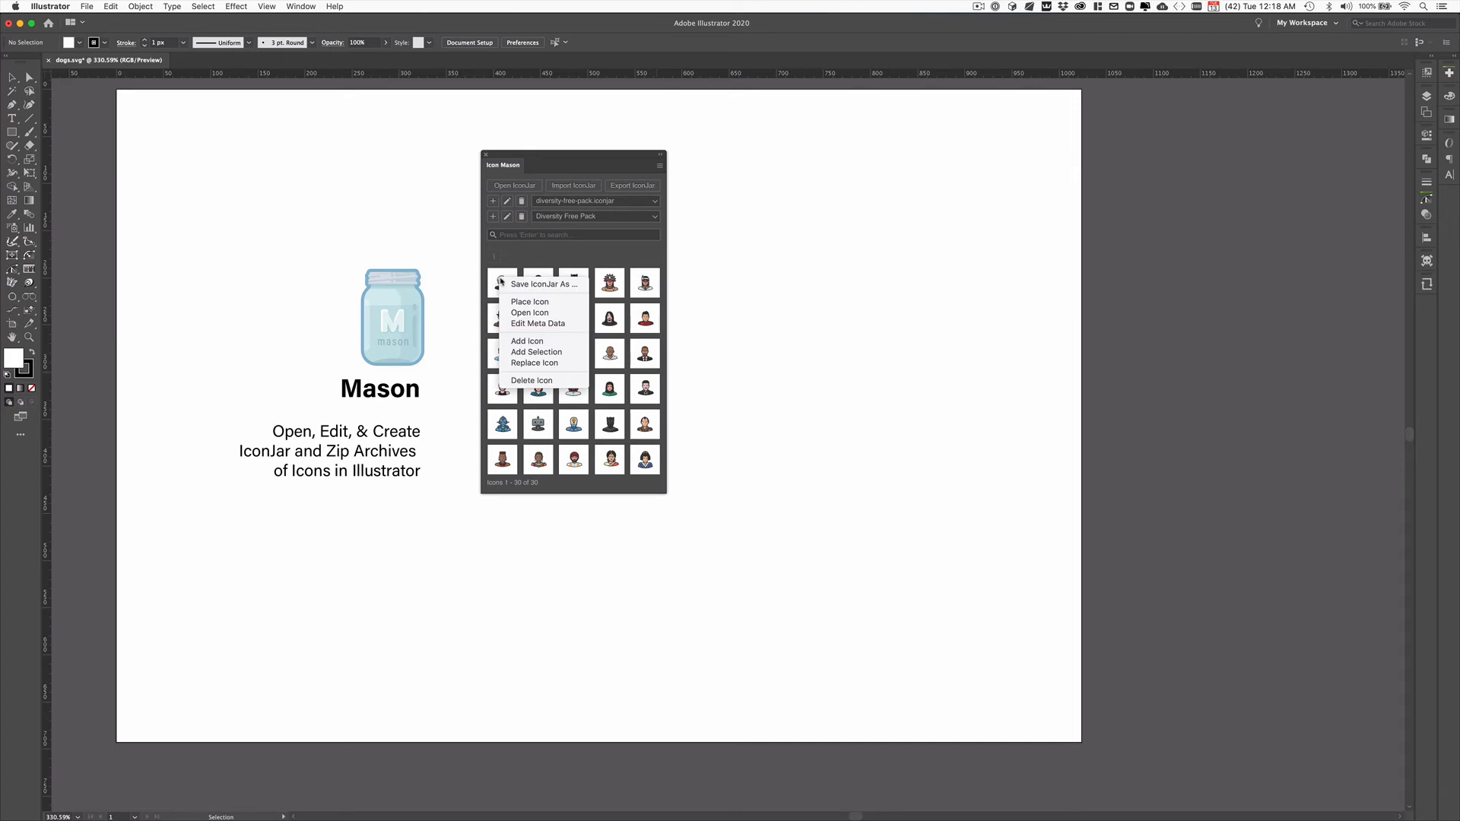
pyautogui.click(538, 325)
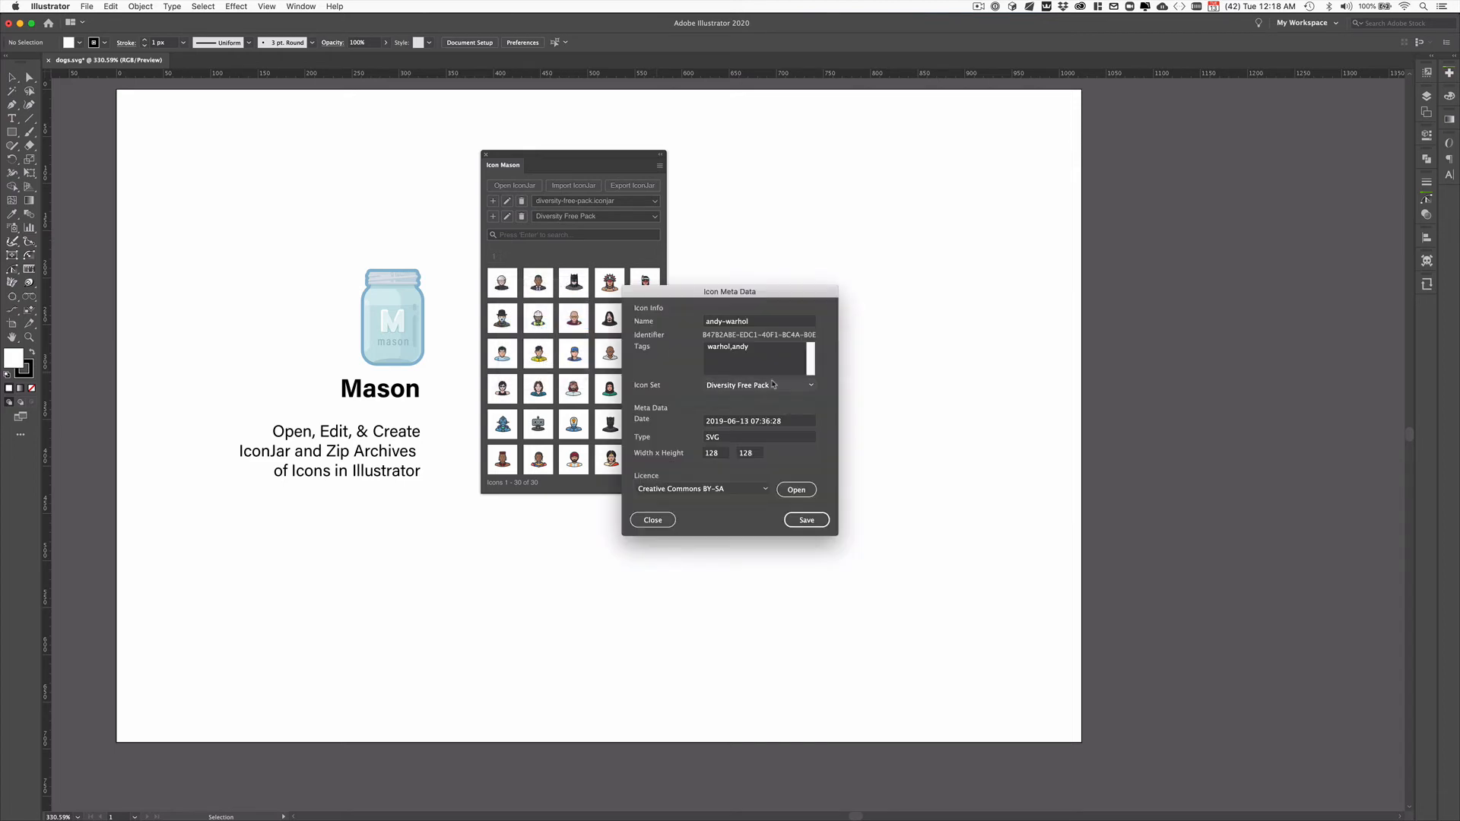
pyautogui.click(653, 520)
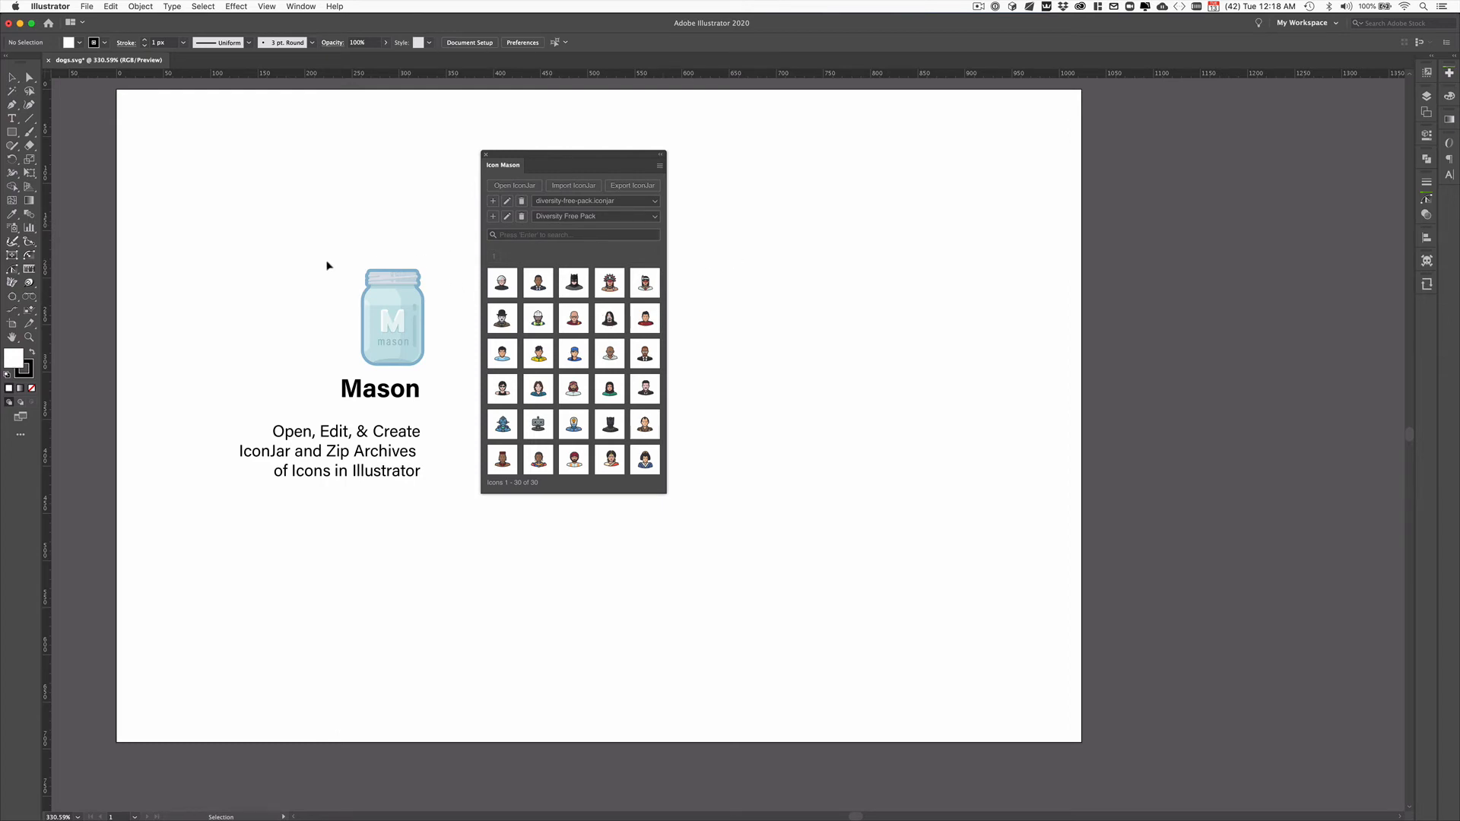
# Step: Duplicate the mason jar artwork above the original and add the selected copy as an icon to the Diversity Free Pack set
pyautogui.moveTo(383, 295); pyautogui.dragTo(355, 195)
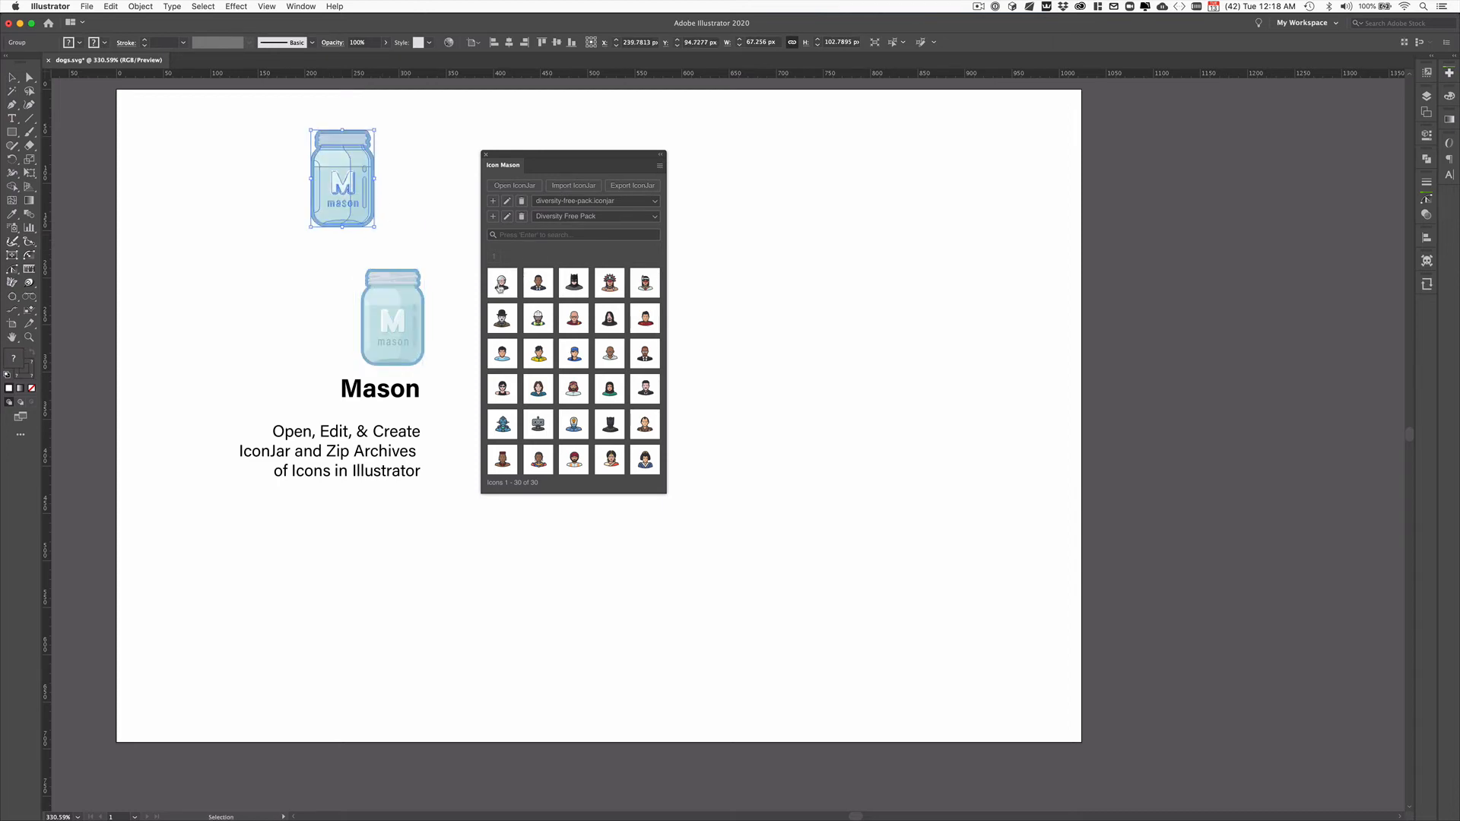
pyautogui.rightClick(502, 283)
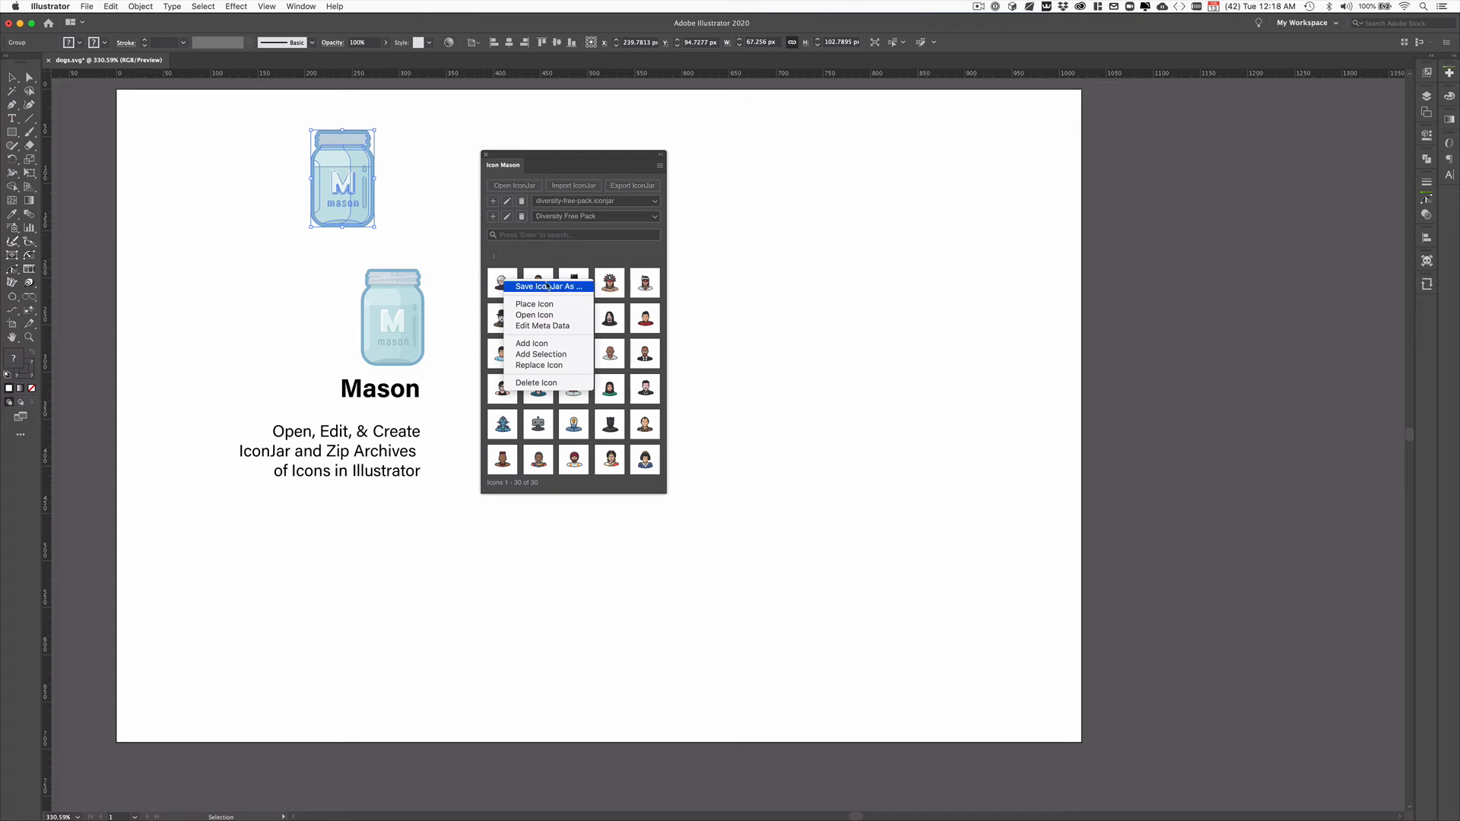
pyautogui.click(568, 356)
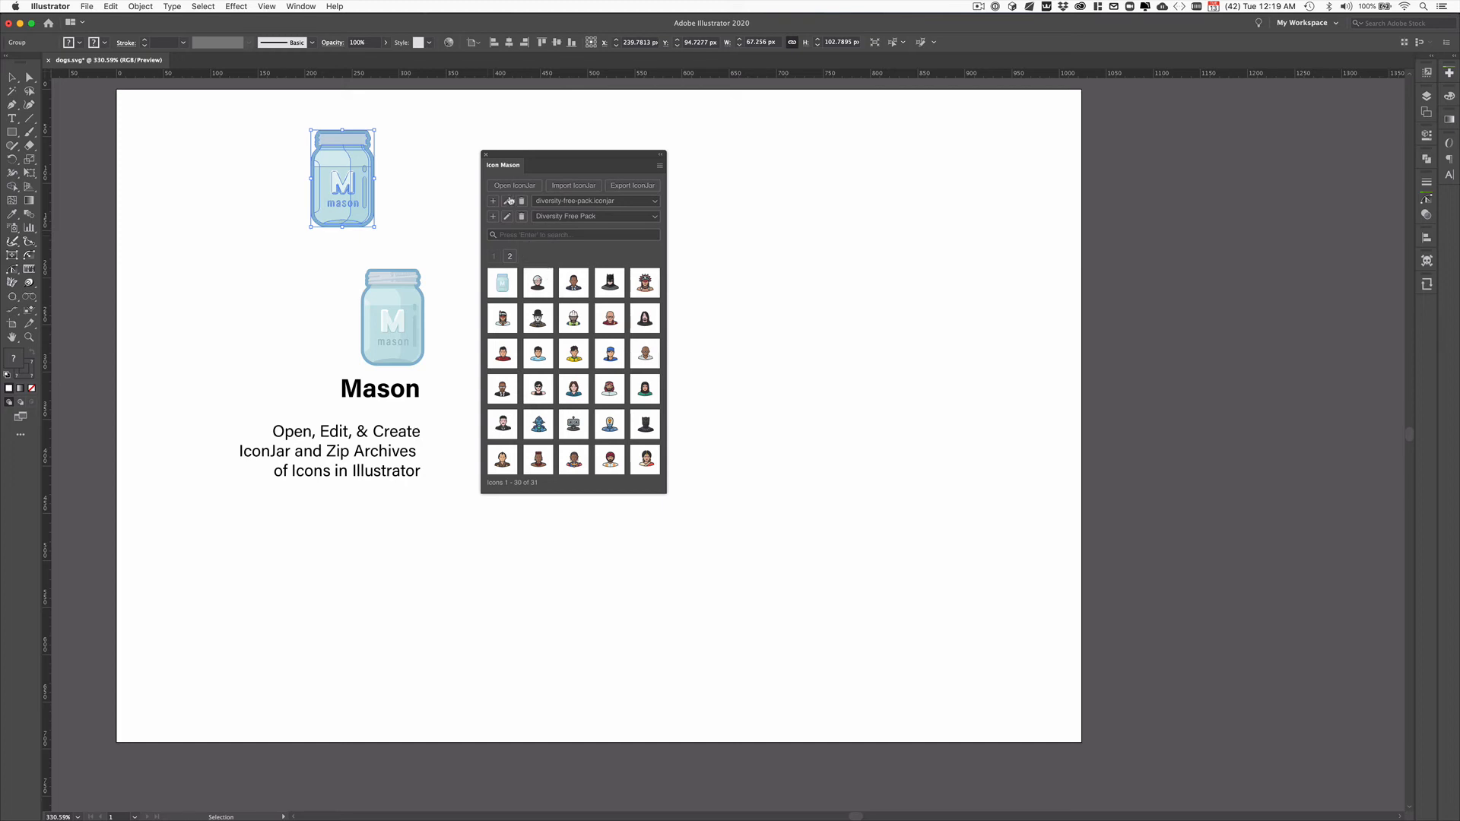
# Step: Import all the icons from diversity-free-pack.iconjar into a document with one artboard per icon
pyautogui.click(568, 186)
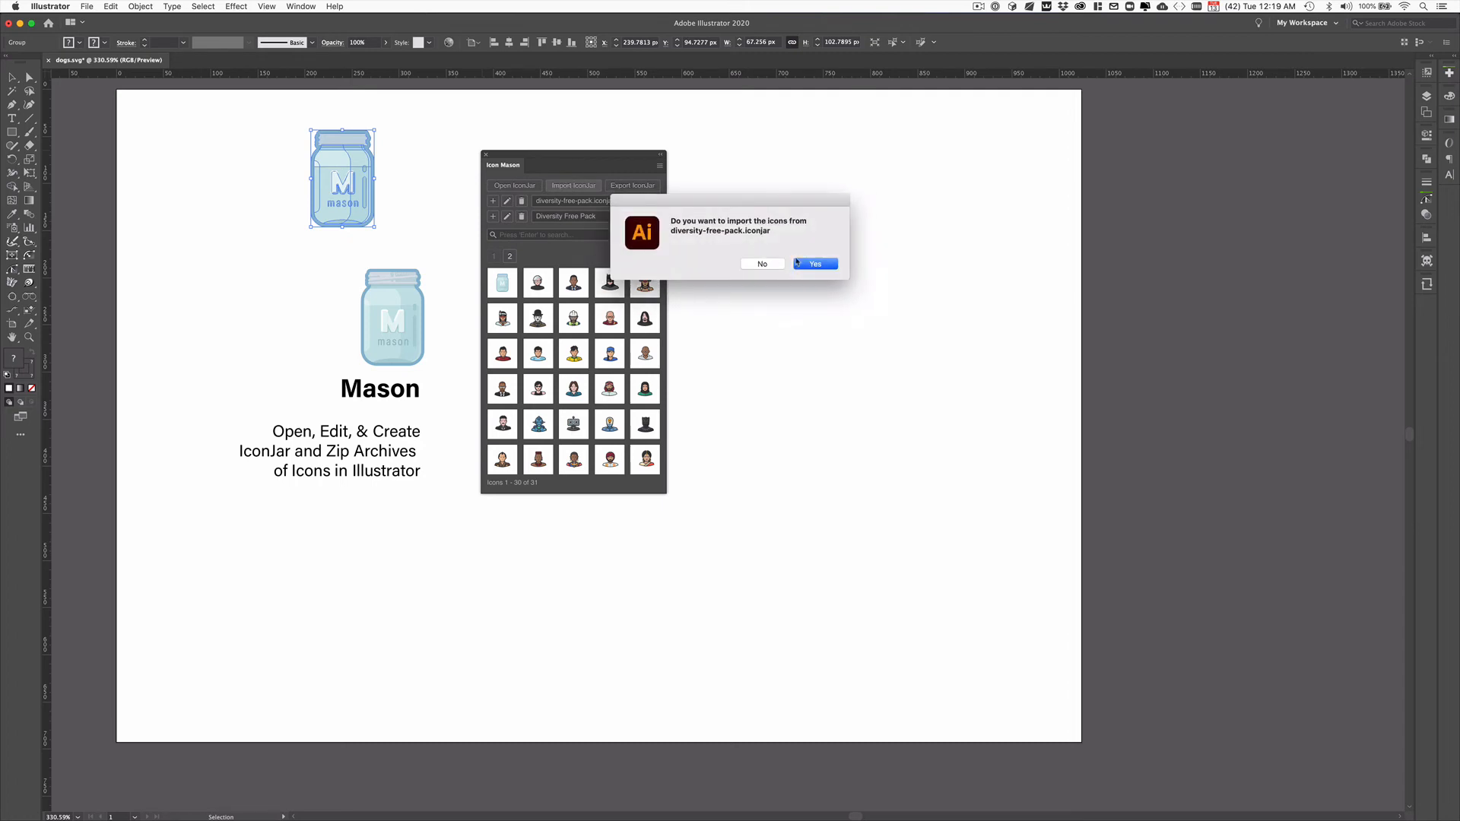
pyautogui.click(823, 268)
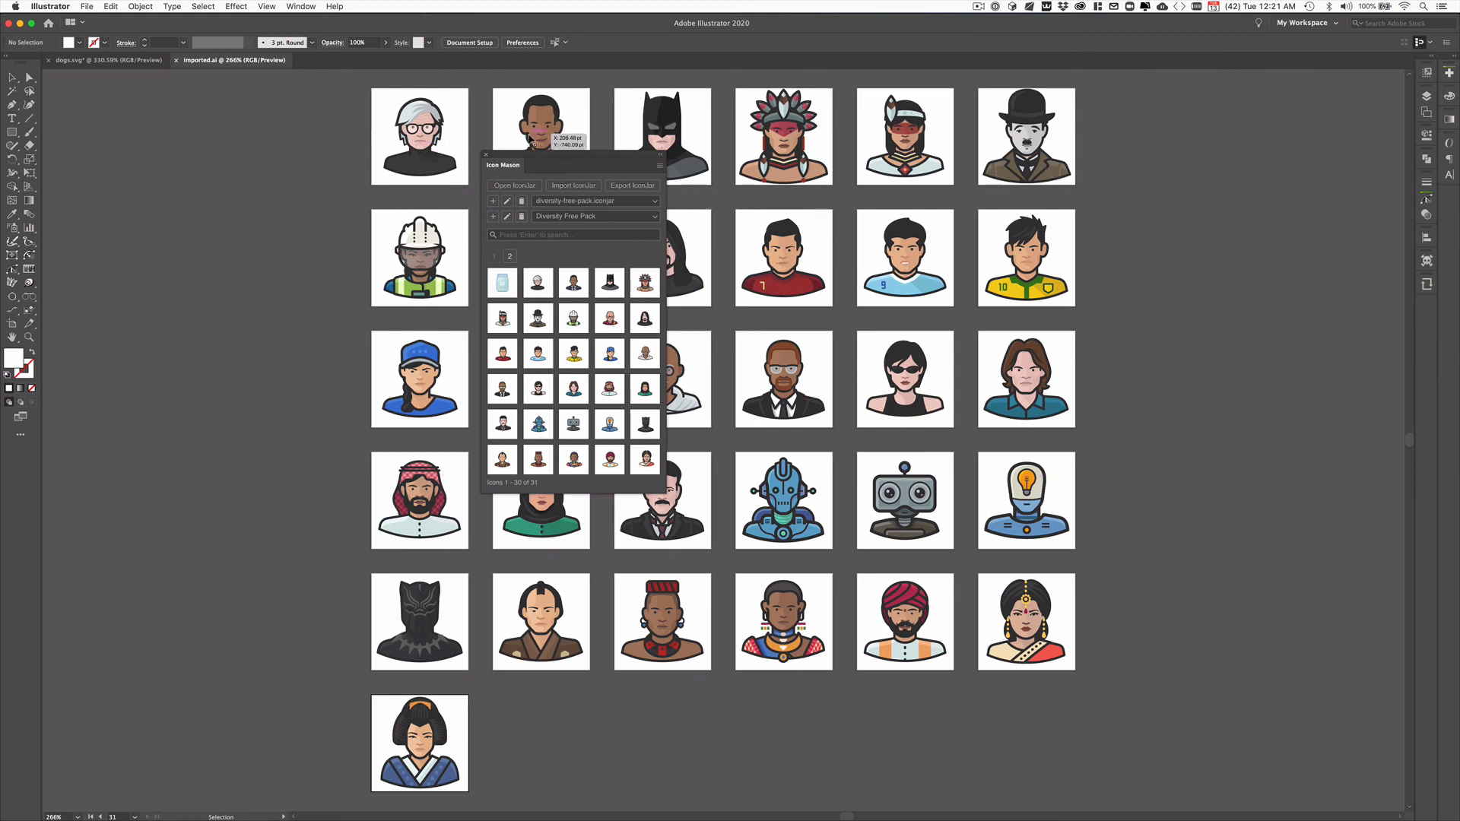
# Step: Export the imported icons as export-demo.iconjar into the cep-boilerplate folder in Downloads
pyautogui.click(626, 189)
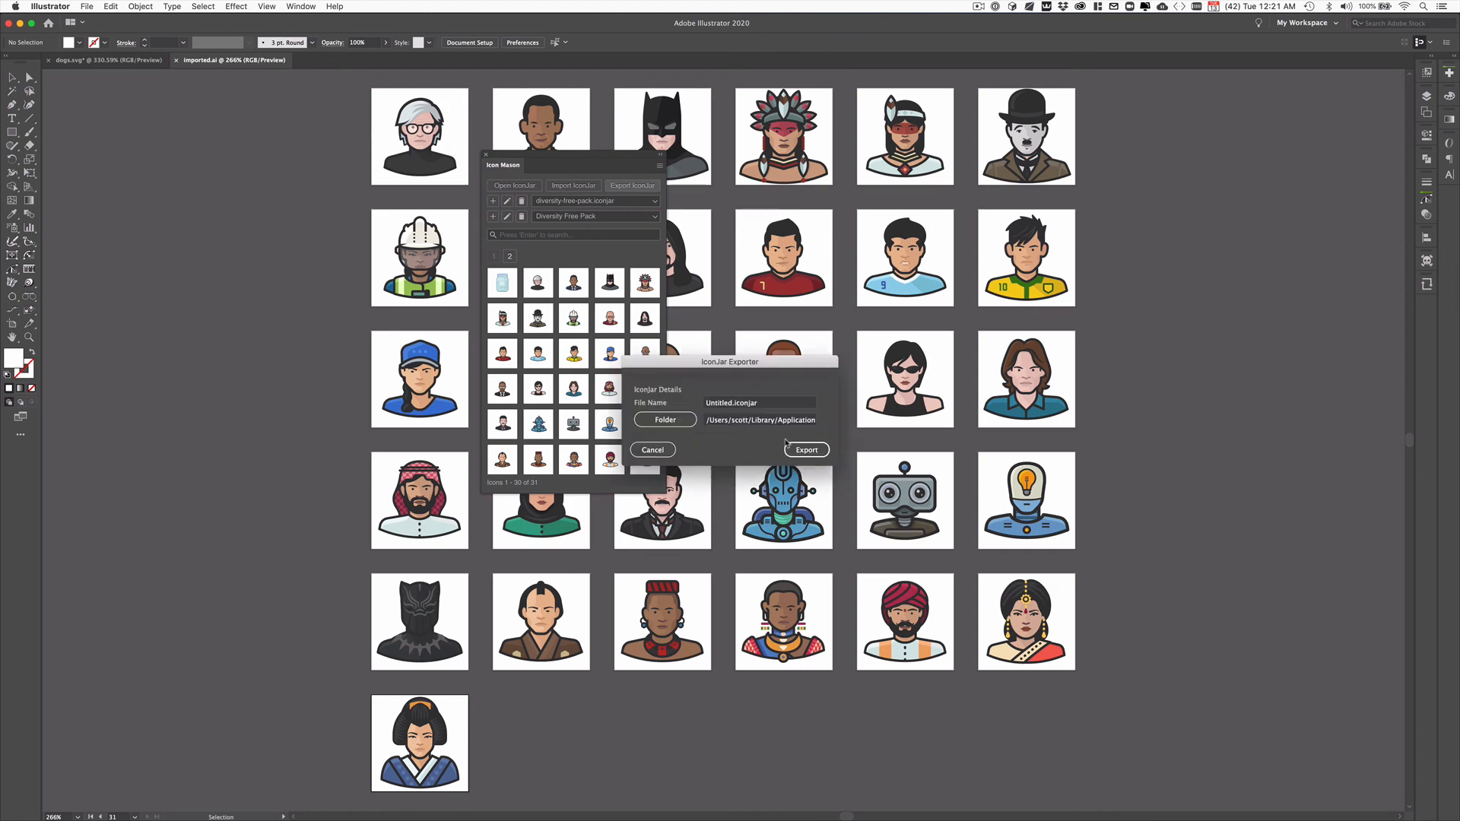
pyautogui.moveTo(733, 404); pyautogui.dragTo(686, 403)
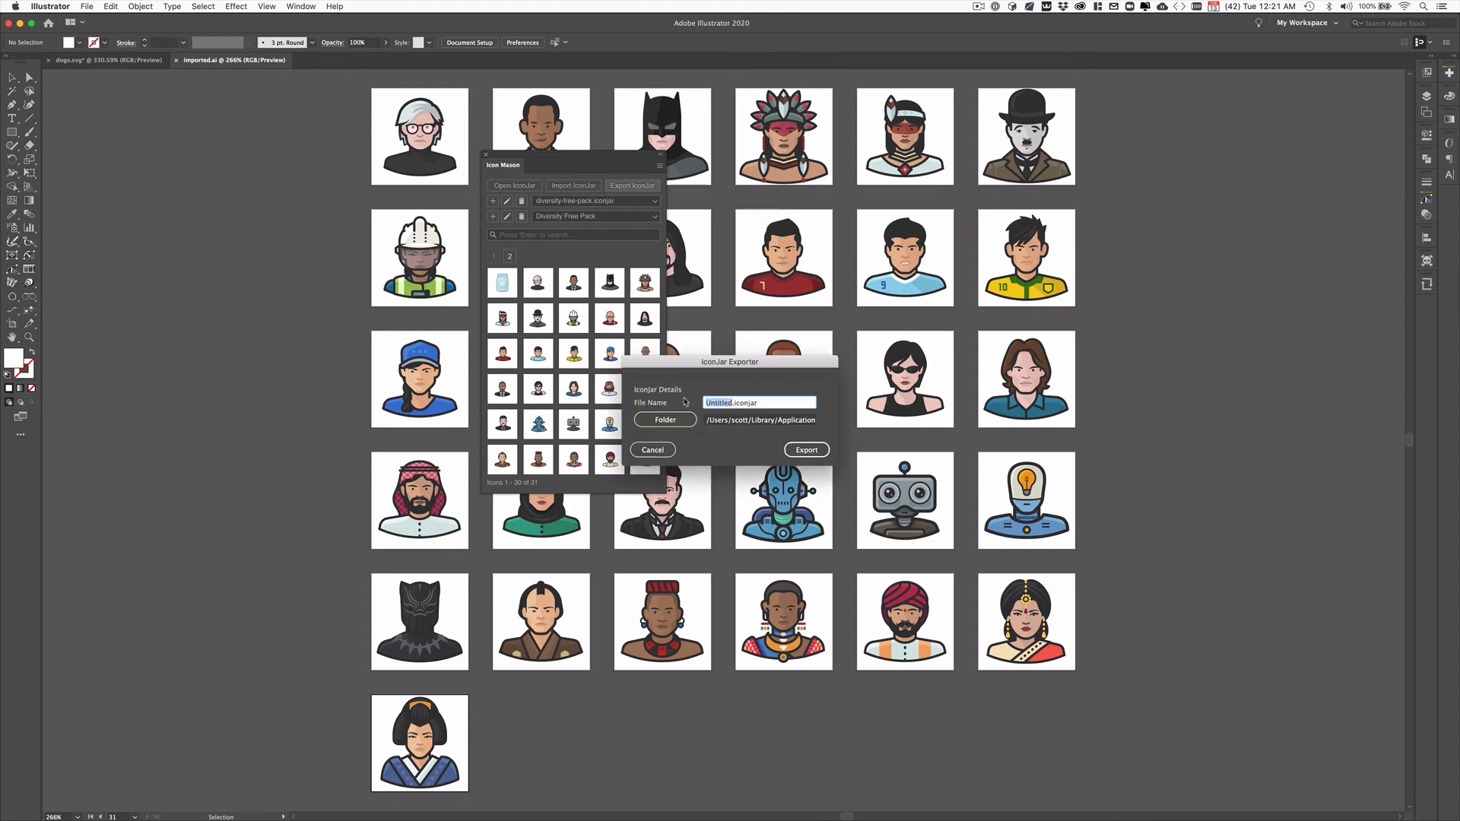
pyautogui.write('export-emo')
pyautogui.press('BackSpace')
pyautogui.press('BackSpace')
pyautogui.press('BackSpace')
pyautogui.write('dem')
pyautogui.click(665, 419)
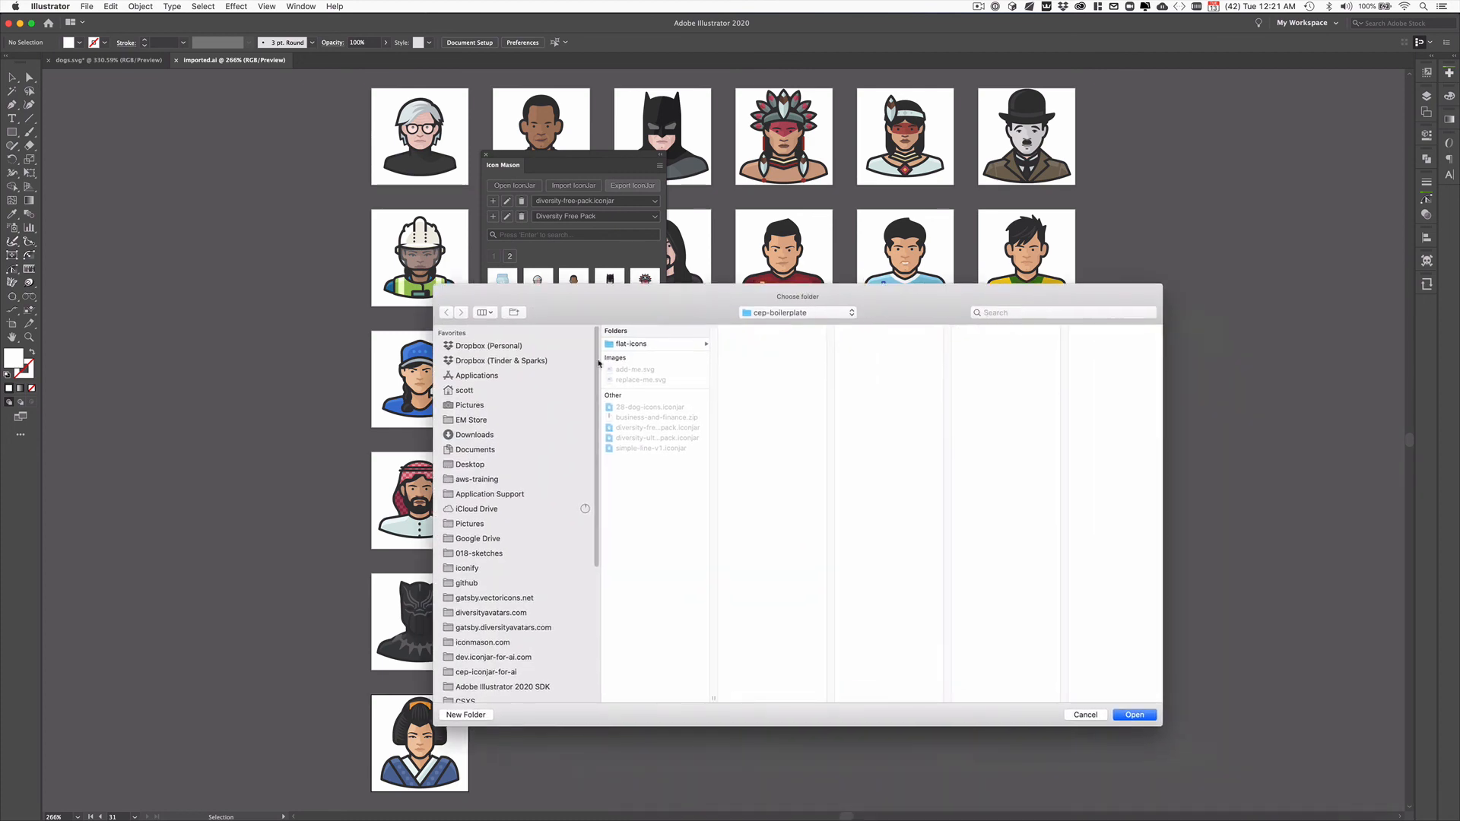
pyautogui.click(1135, 716)
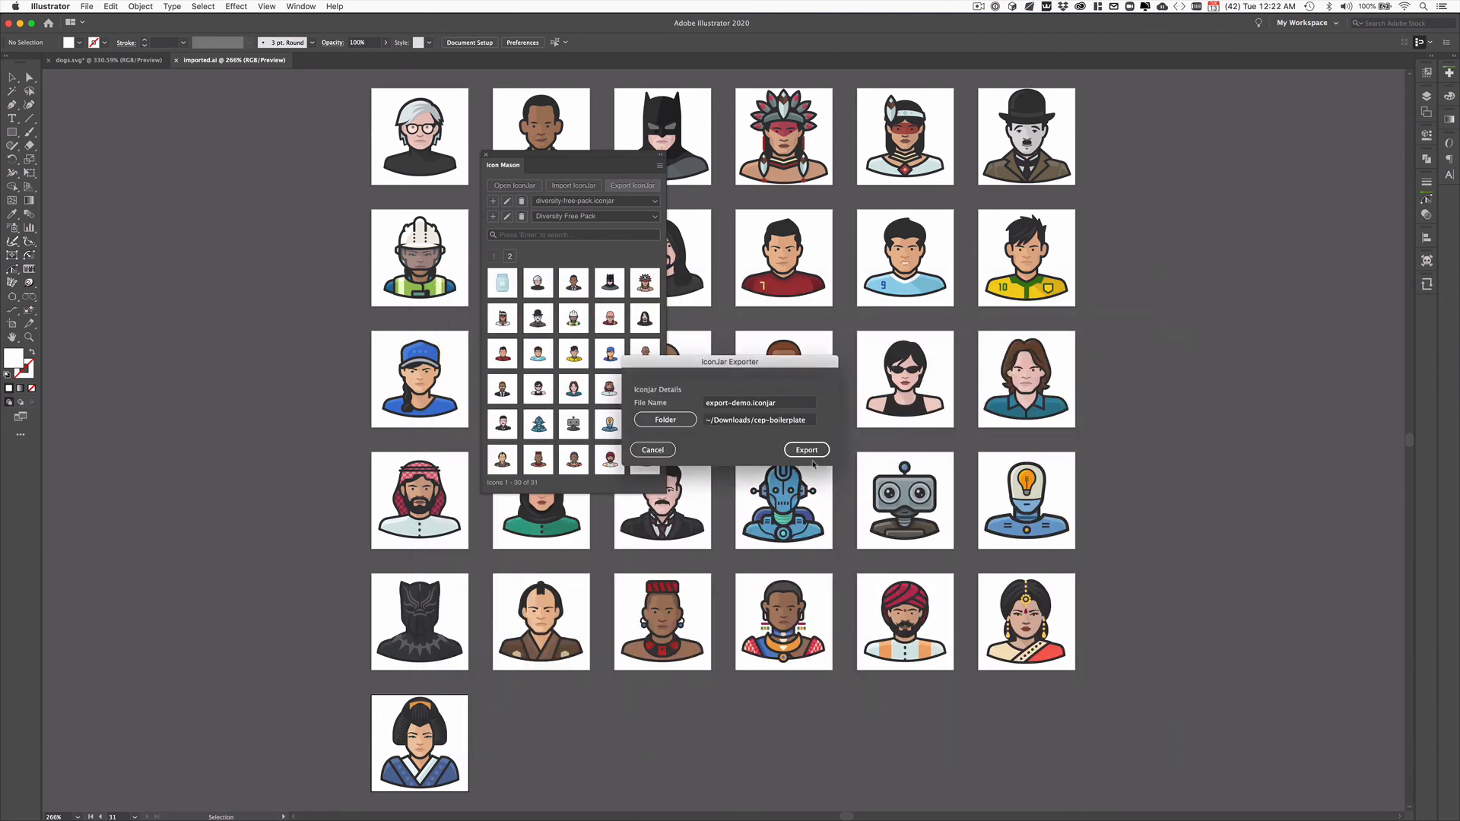
pyautogui.click(805, 450)
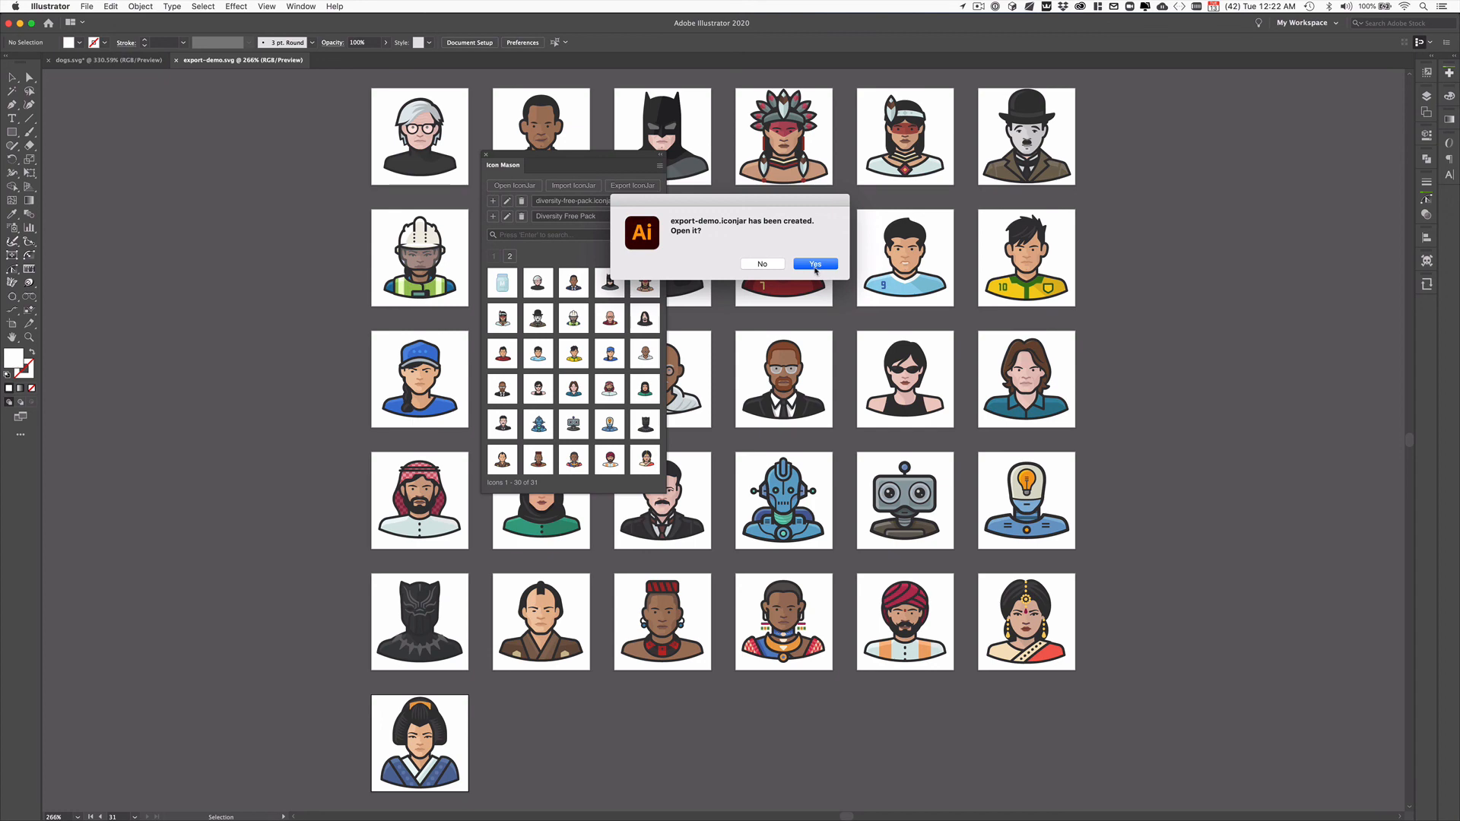
# Step: Open the exported export-demo.iconjar in IconJar to view its icons, return to Illustrator and move the Icon Mason panel slightly down
pyautogui.click(814, 265)
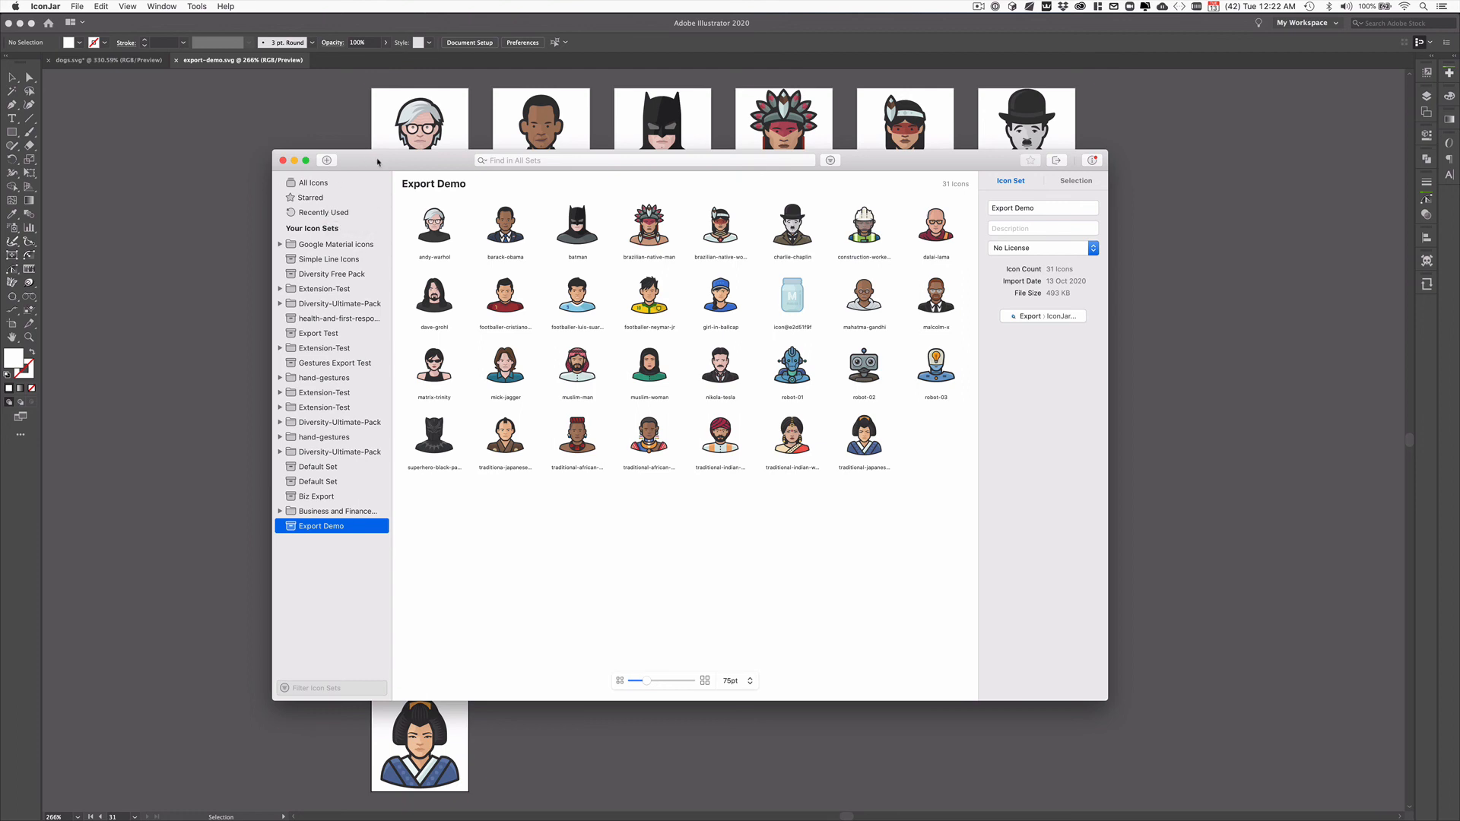
pyautogui.click(308, 125)
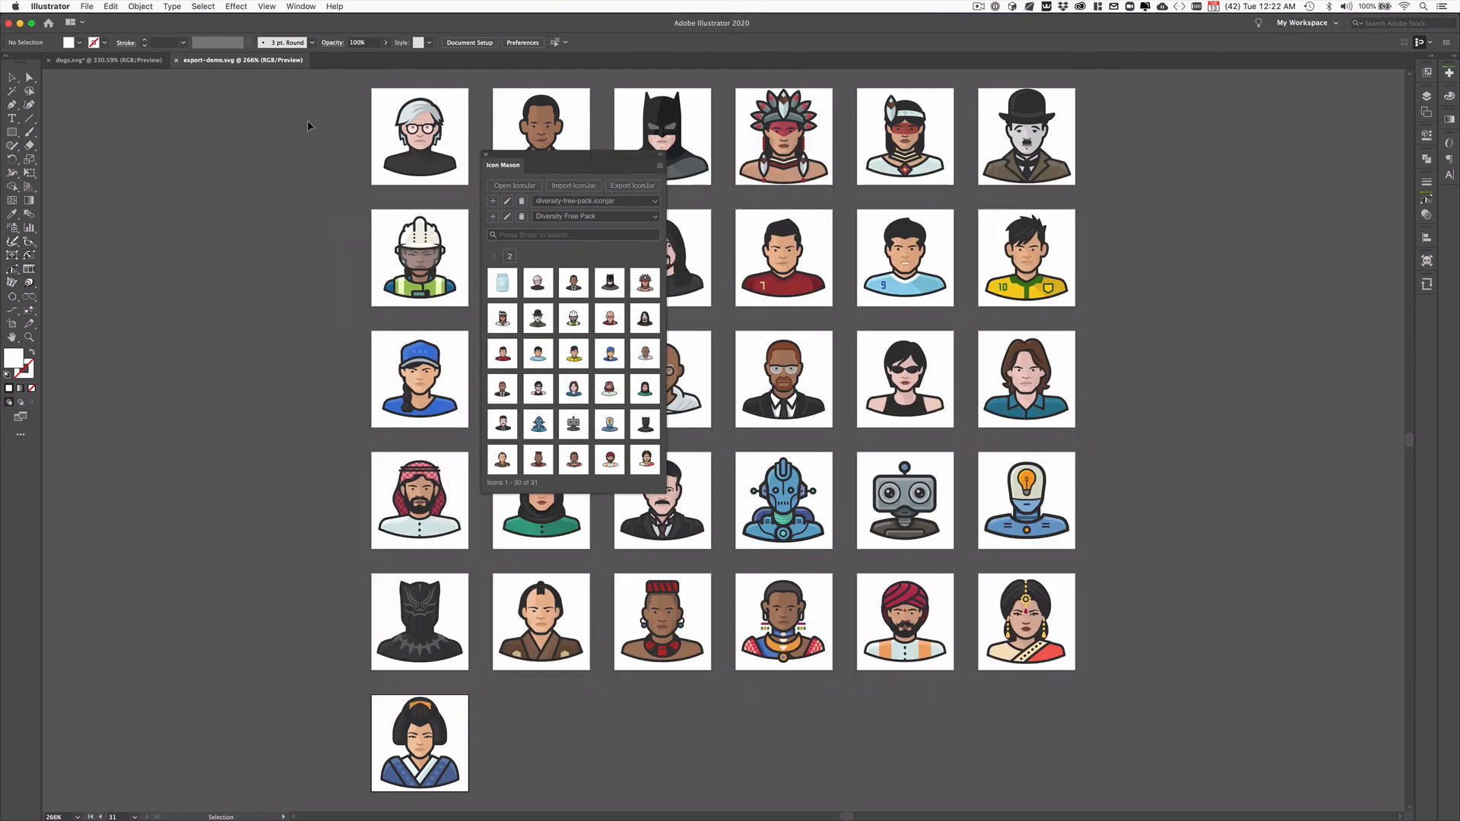
pyautogui.moveTo(566, 156); pyautogui.dragTo(565, 169)
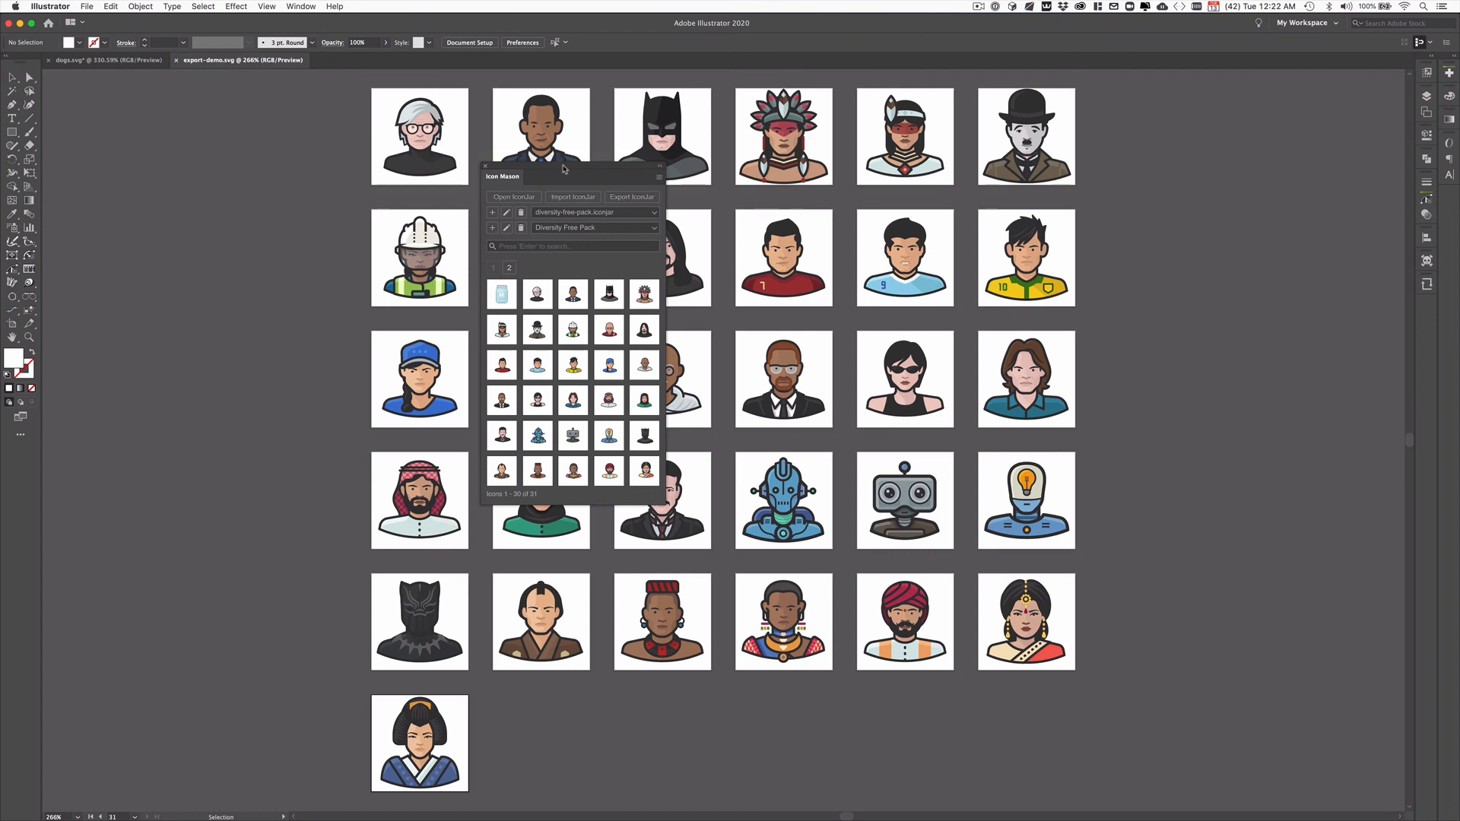